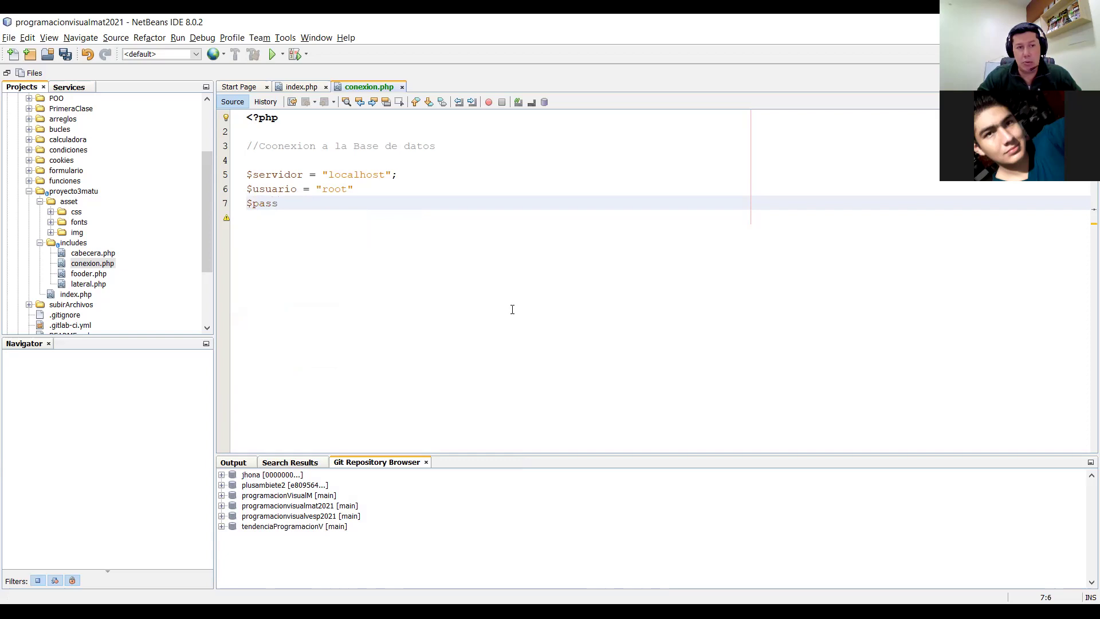
Step: Finish the $password declaration with an empty string and end the $usuario line with a semicolon
text(wor)
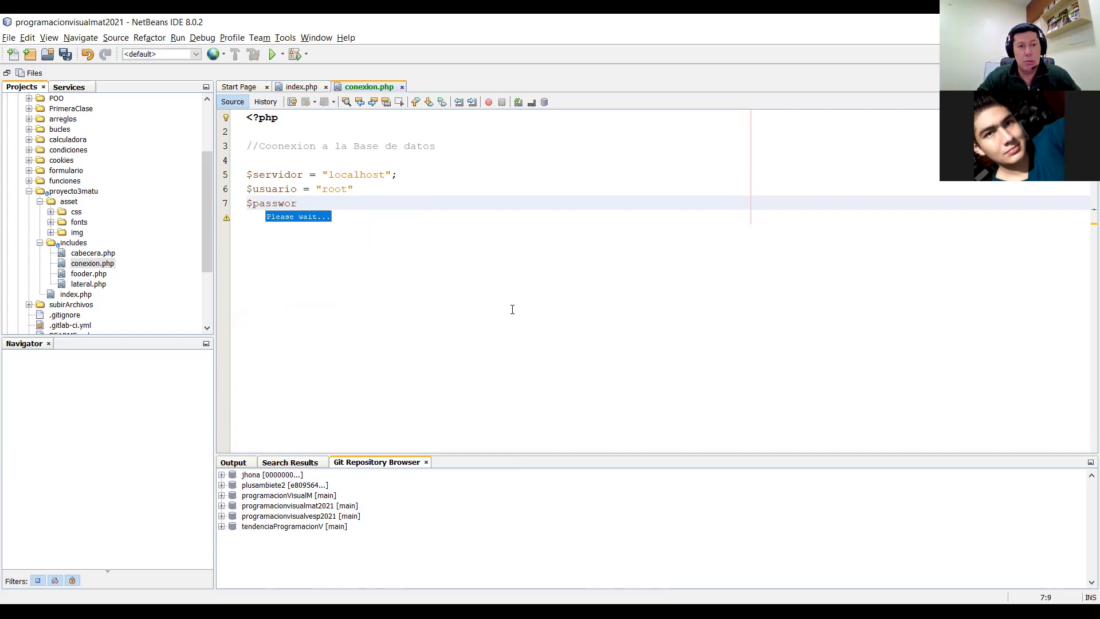
text(d)
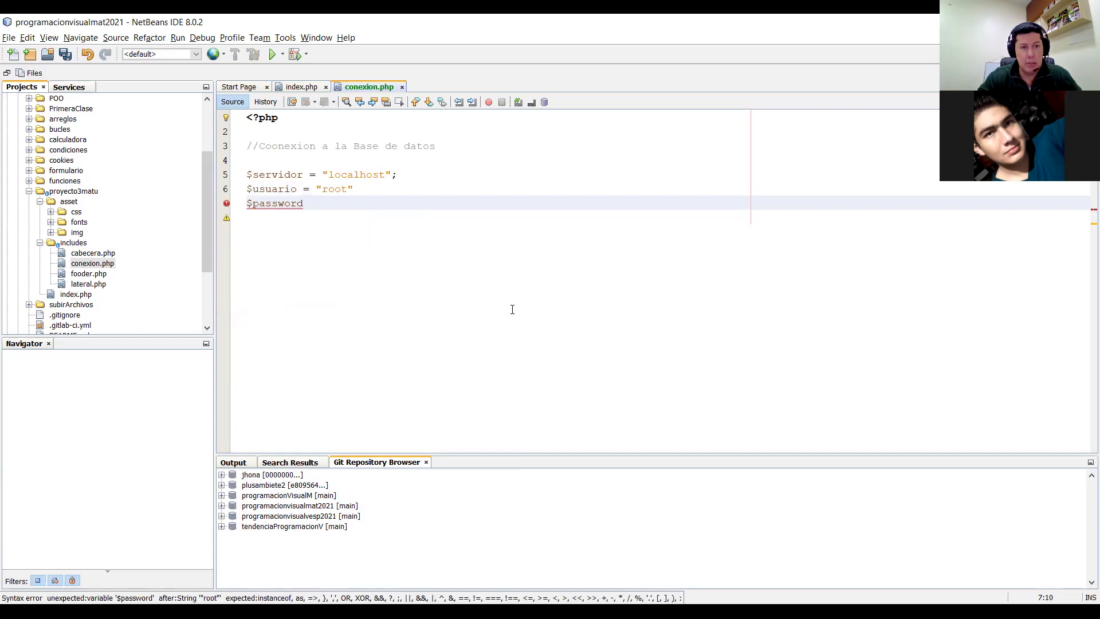
text( = ")
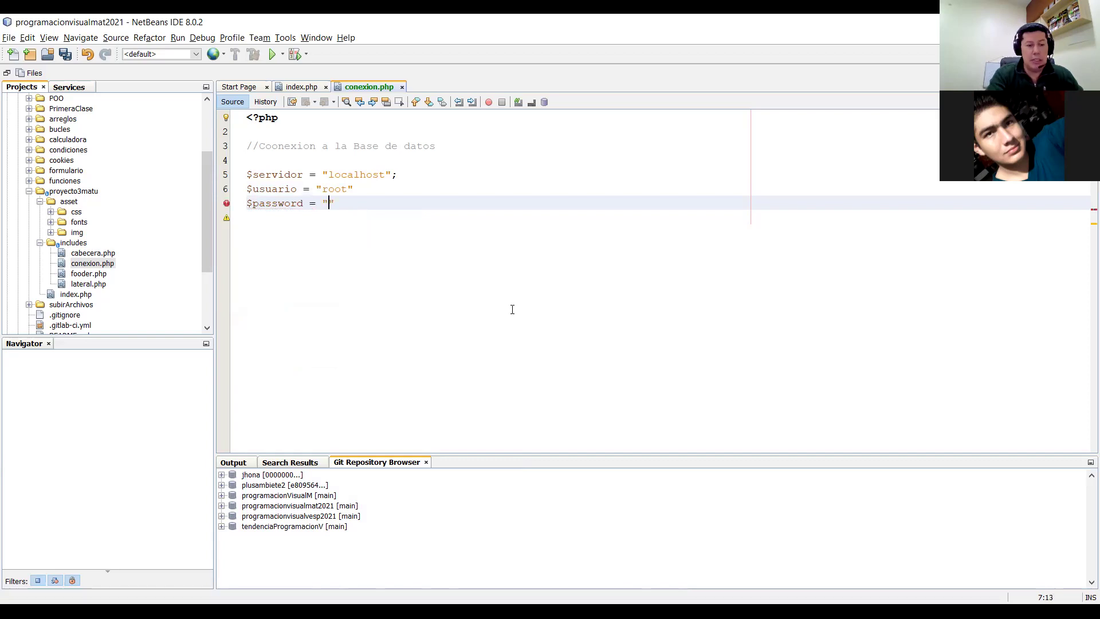
text(";)
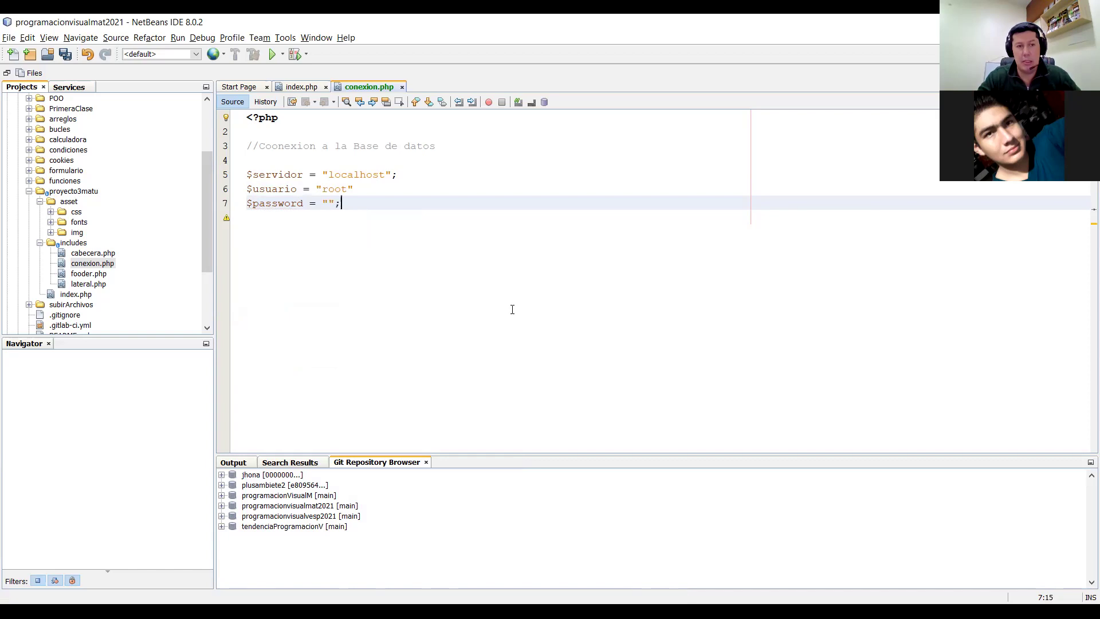
key(Return)
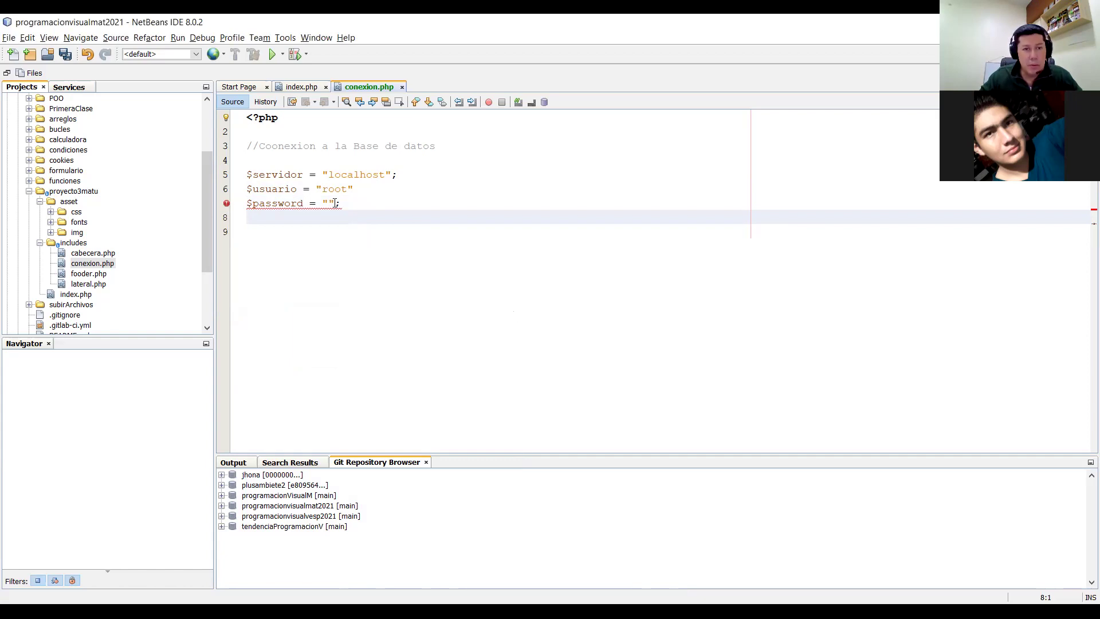
click(361, 189)
text(;)
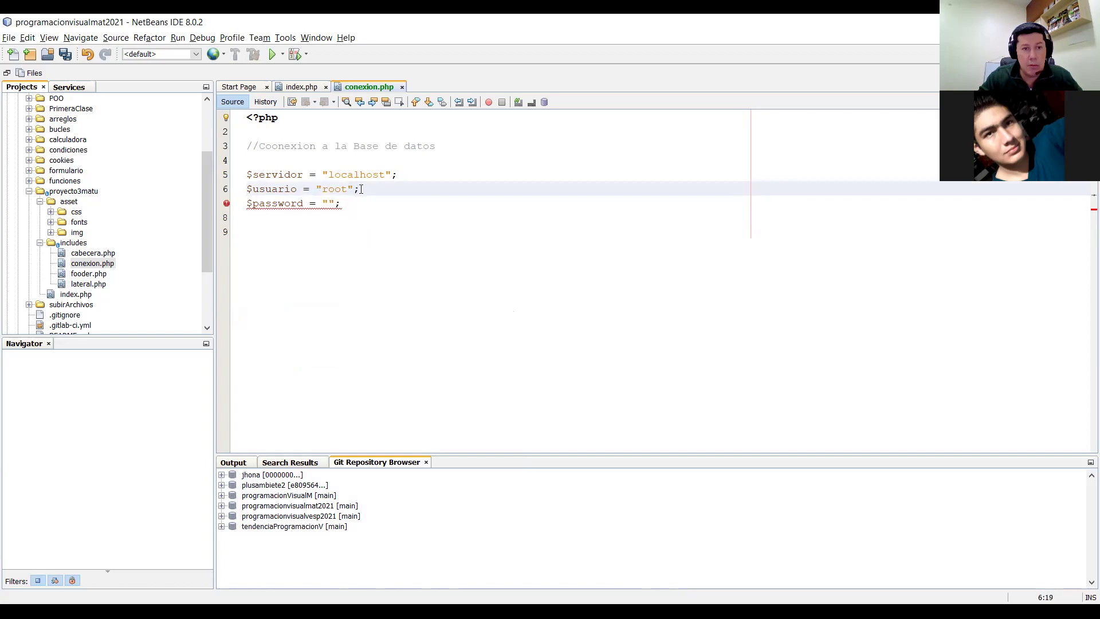
key(Down)
key(Down)
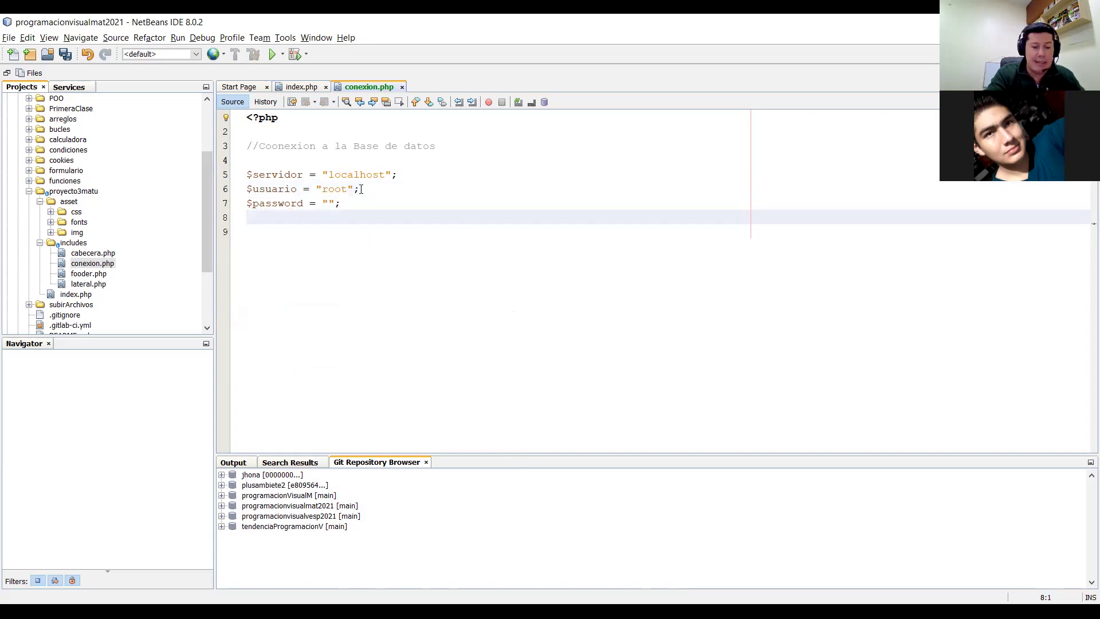
Step: Begin declaring a $base variable below $password, with an opened string for the database name
text($b)
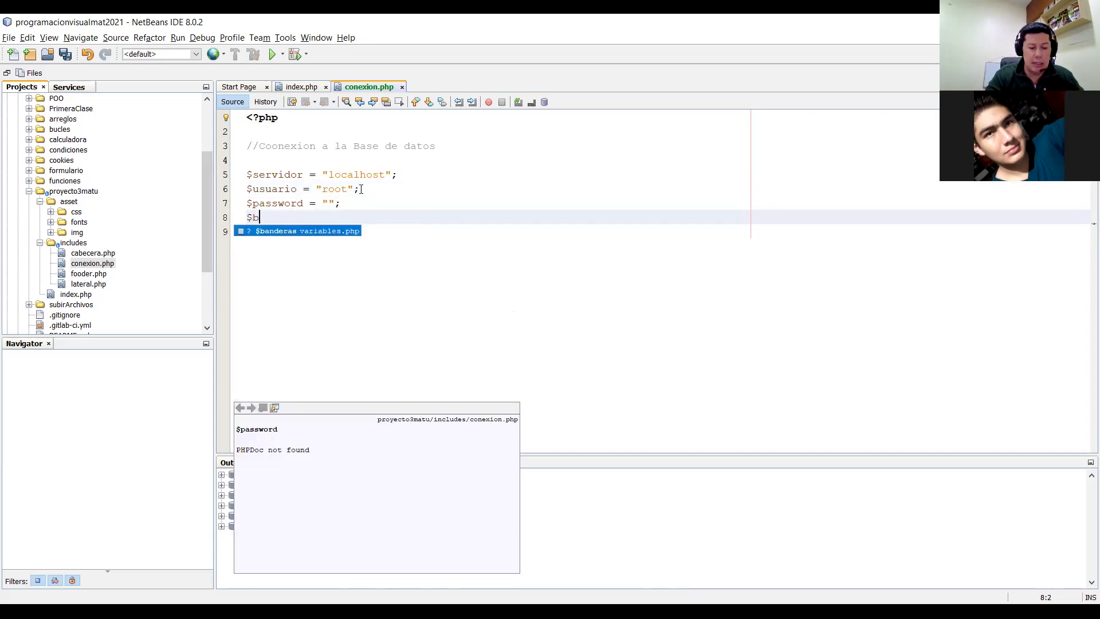
text(ase de datos)
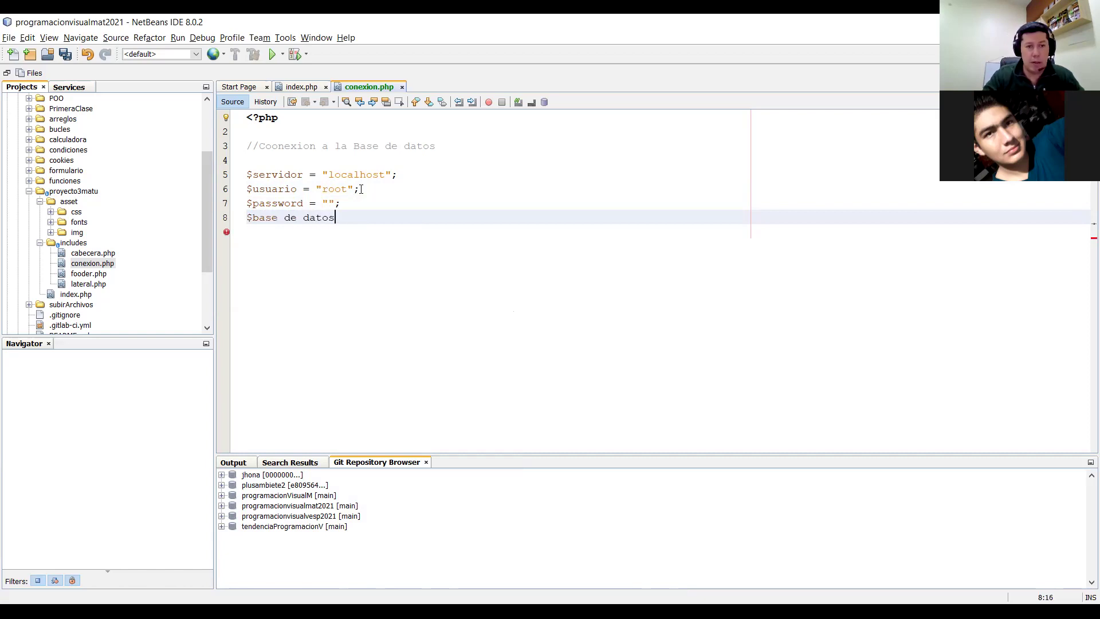
key(BackSpace)
key(BackSpace)
key(BackSpace)
key(BackSpace)
key(BackSpace)
key(BackSpace)
key(BackSpace)
key(BackSpace)
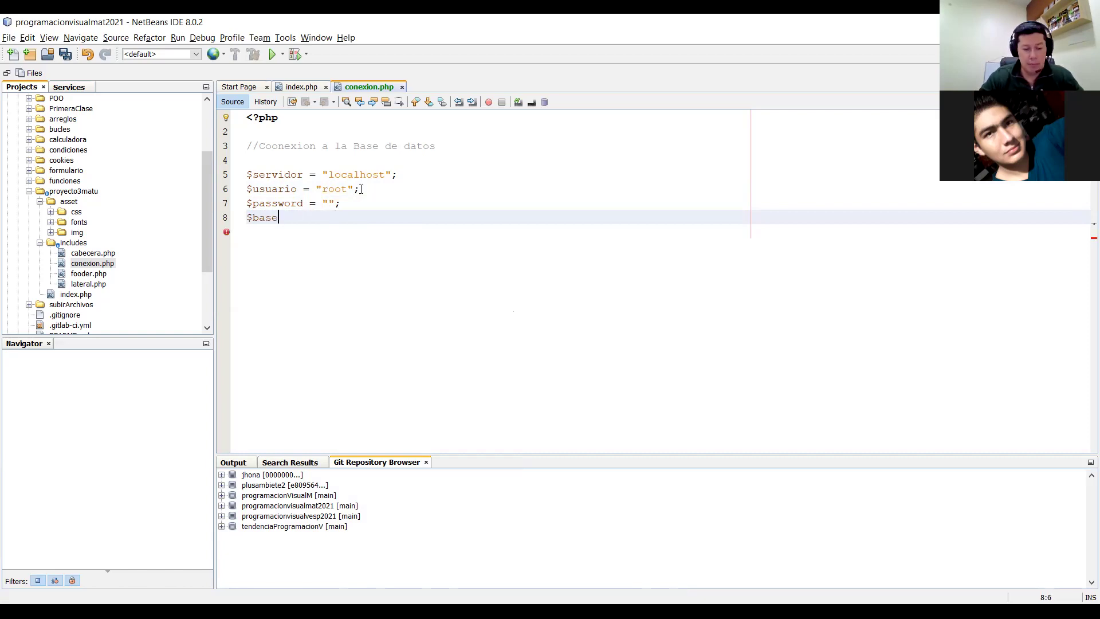
text(= ")
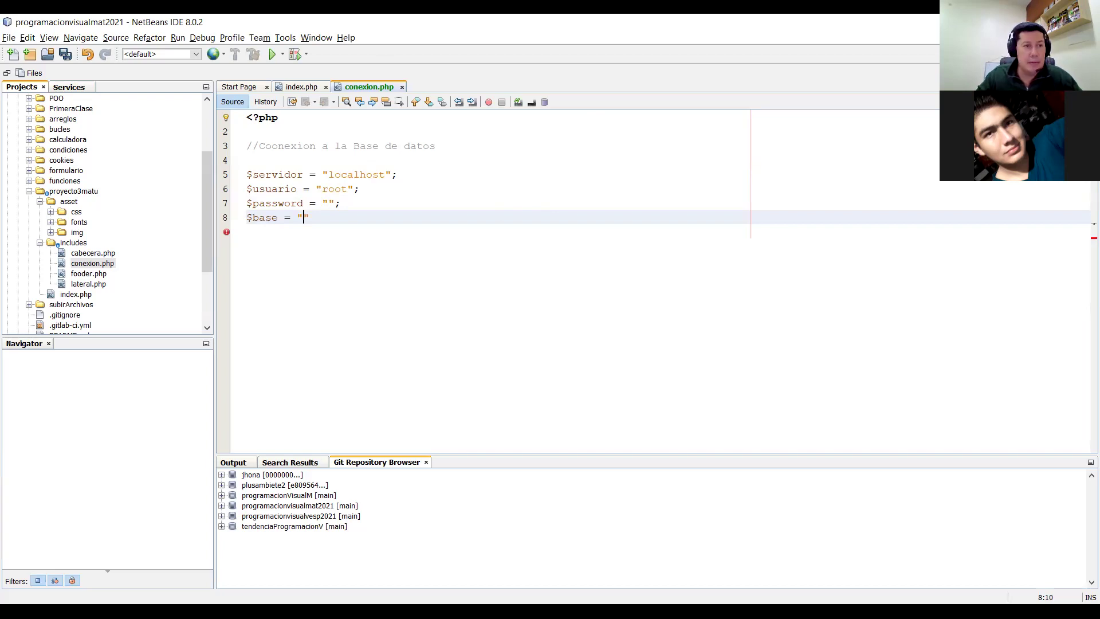
Step: Switch to MySQL Workbench and open the conexion local connection, continuing past the compatibility and workspace warnings
key(alt+Tab)
click(15, 39)
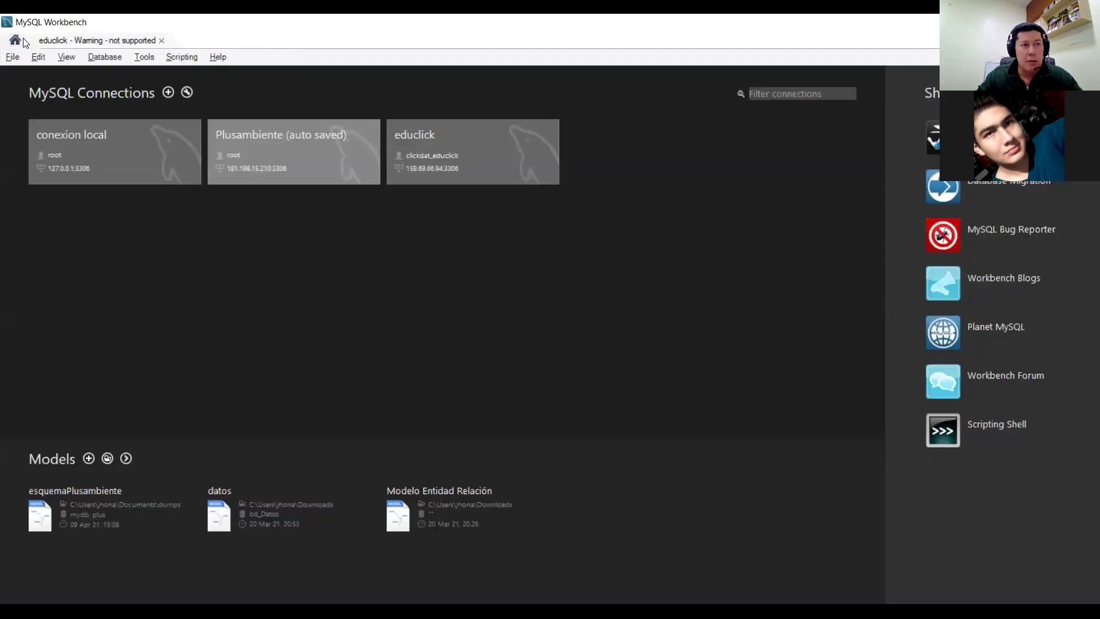
click(102, 139)
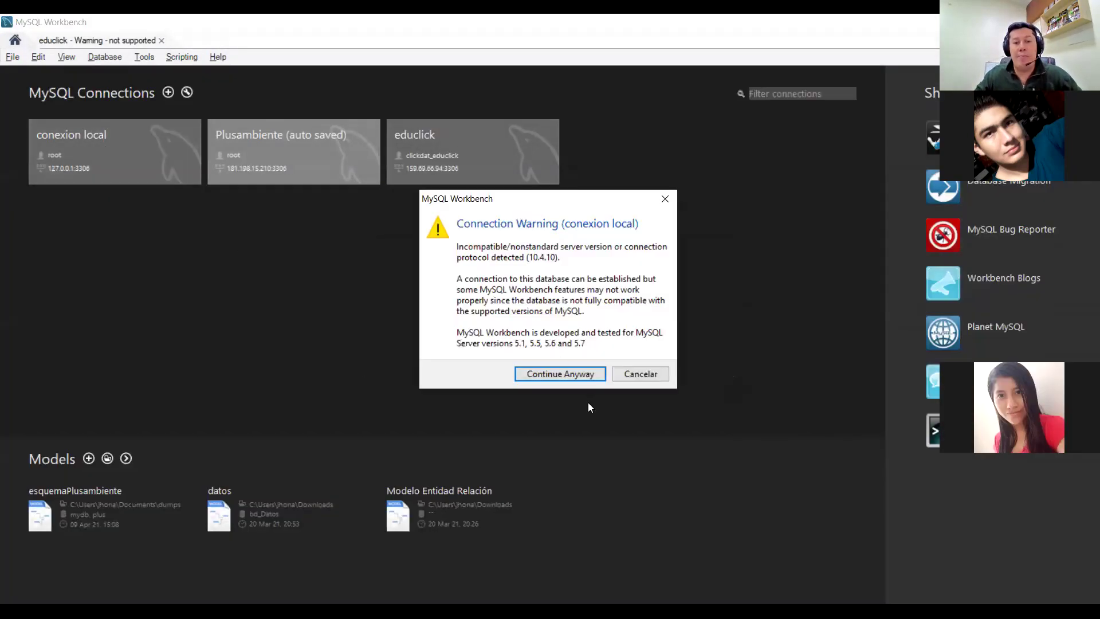
click(589, 373)
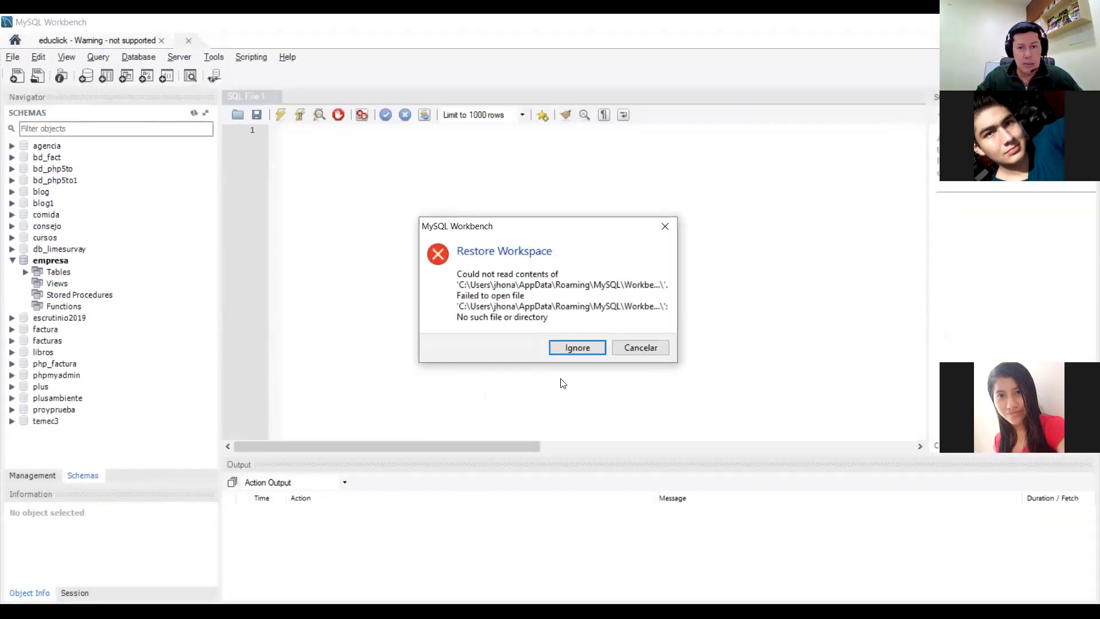
click(577, 348)
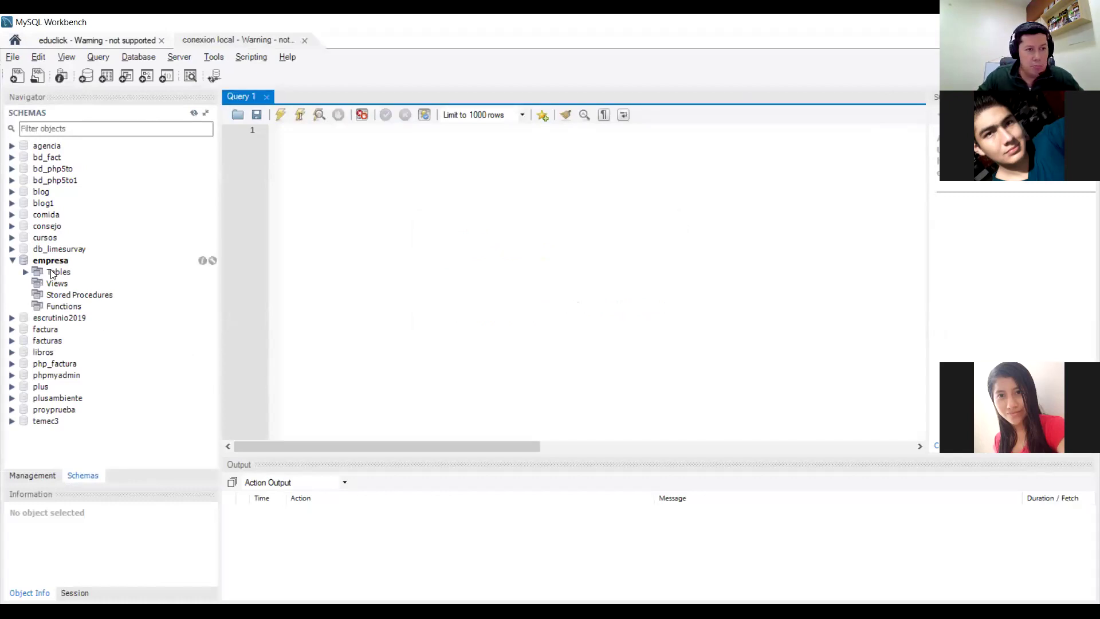
Step: Examine which tables the blog schema contains
click(40, 192)
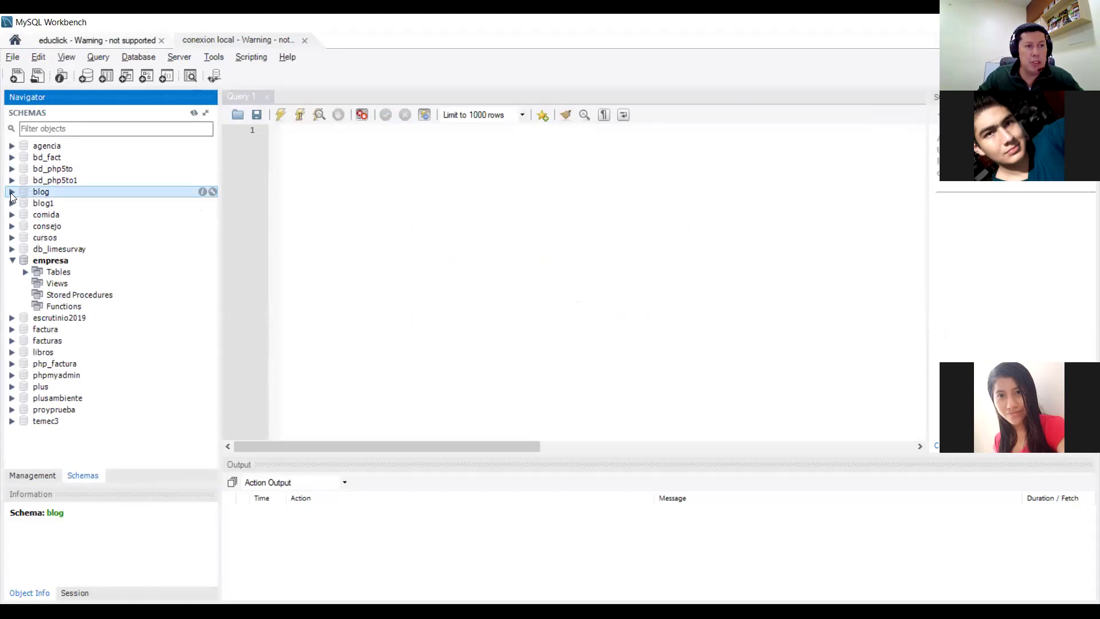
click(12, 192)
click(25, 204)
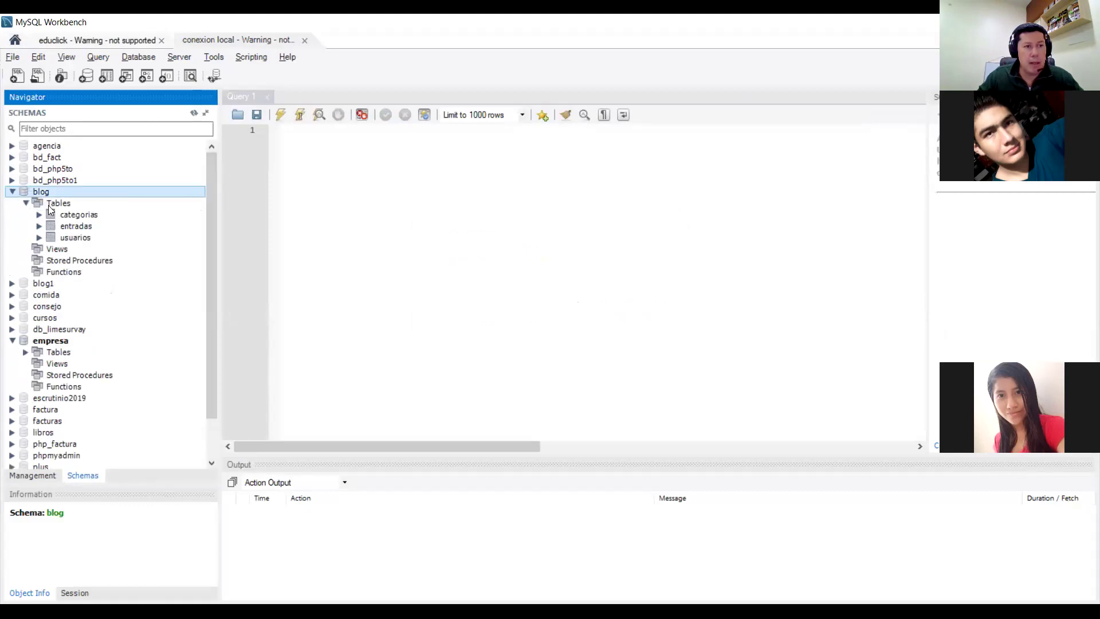
click(12, 192)
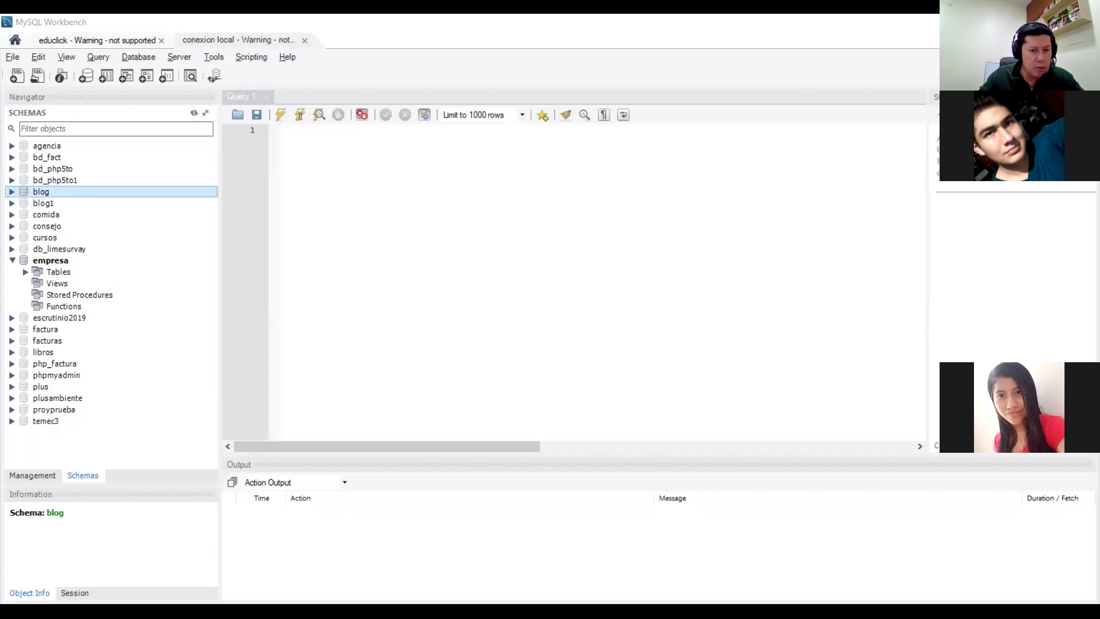
Step: Expand the blog schema and show the rows of its categorias table
click(632, 553)
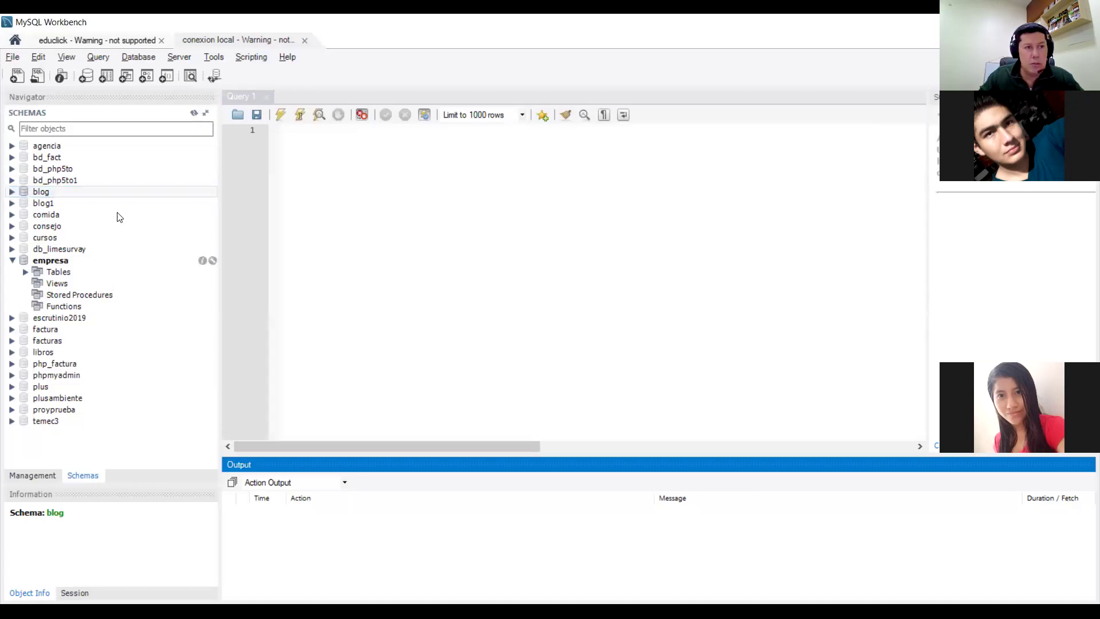
click(46, 194)
click(12, 192)
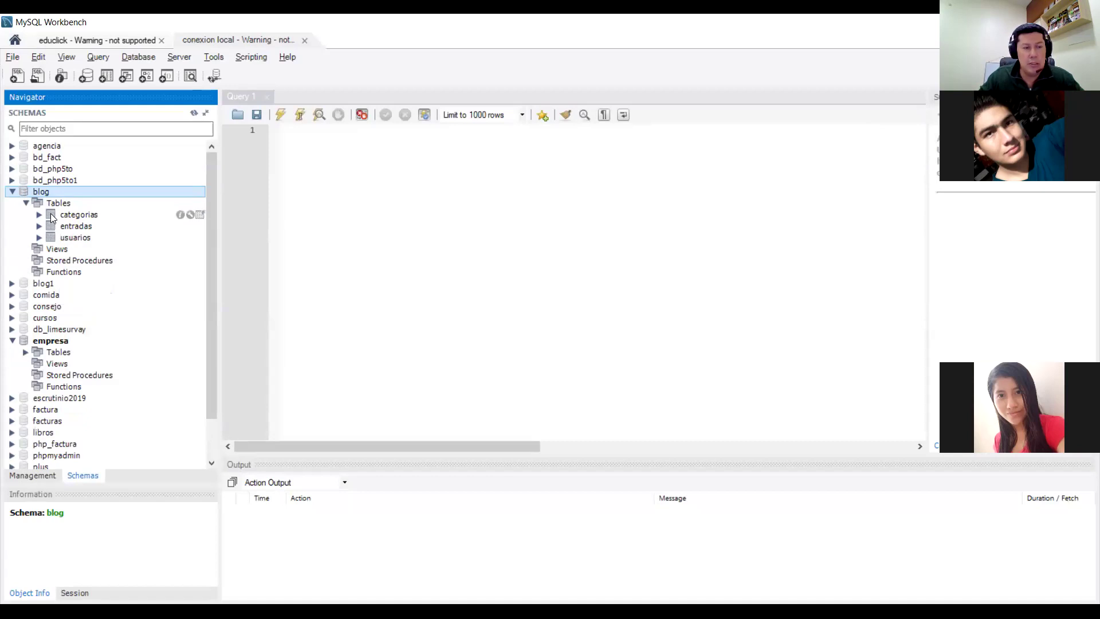
click(199, 215)
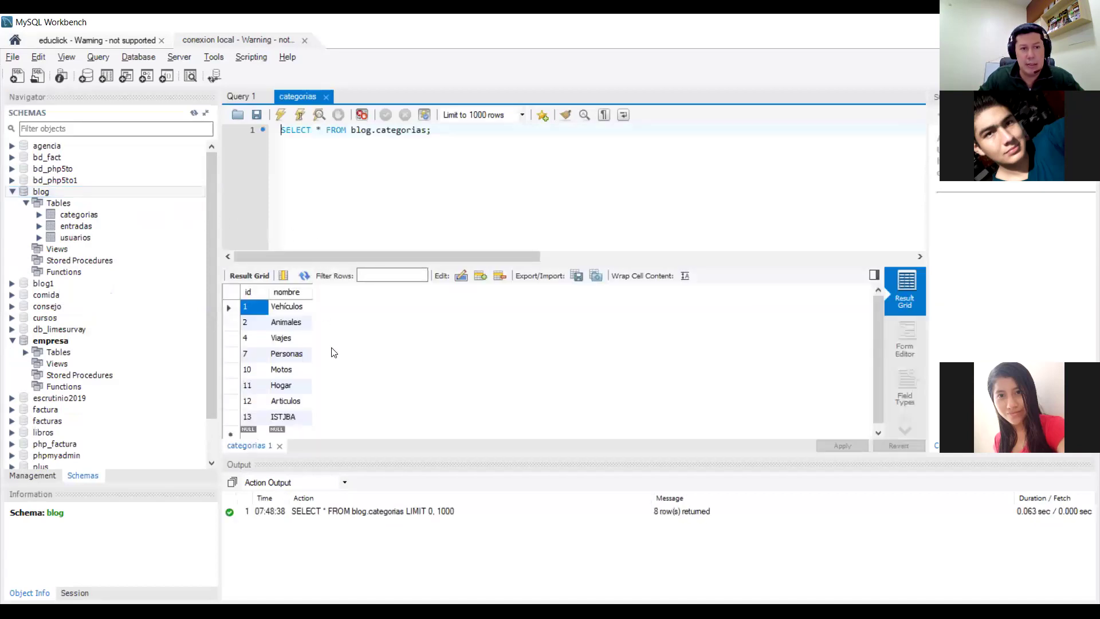
scroll(321, 356, up, 1)
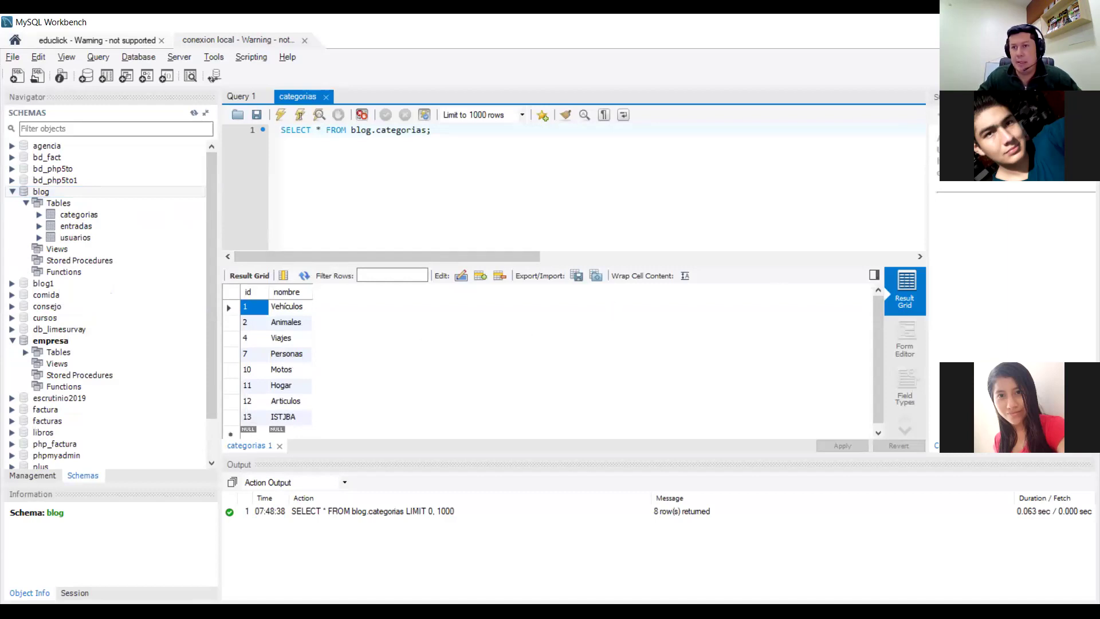
Step: Try to delete every row of the categorias table and apply the deletion to the database
click(228, 308)
key(shift+Down)
key(shift+Down)
key(shift+Down)
key(shift+Down)
key(shift+Down)
key(shift+Down)
key(shift+Down)
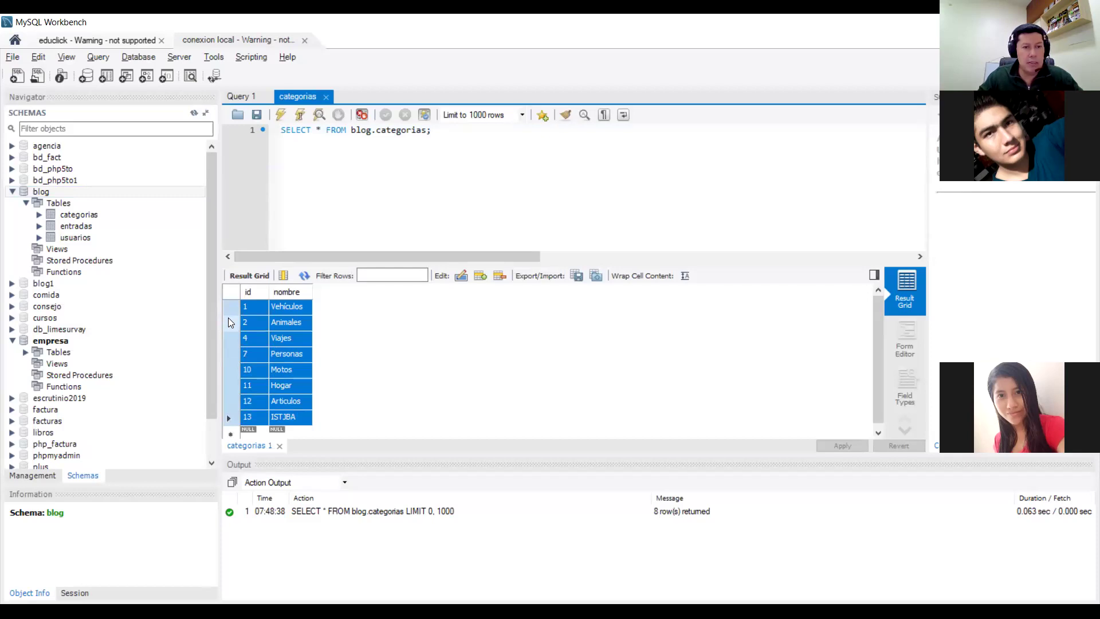
right_click(228, 318)
click(265, 374)
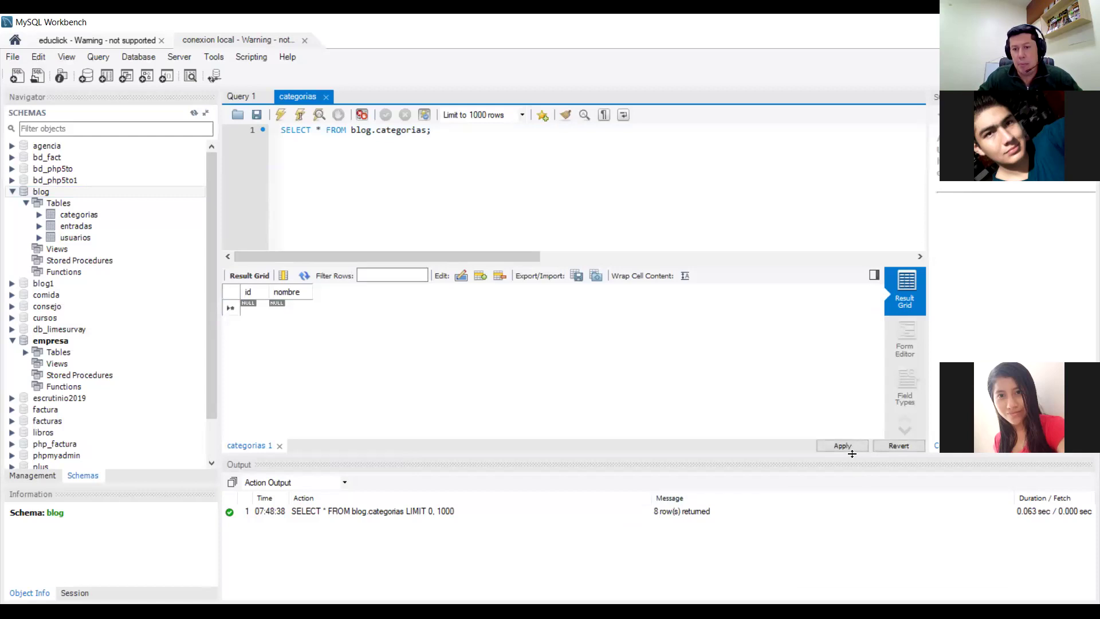
click(845, 448)
click(739, 502)
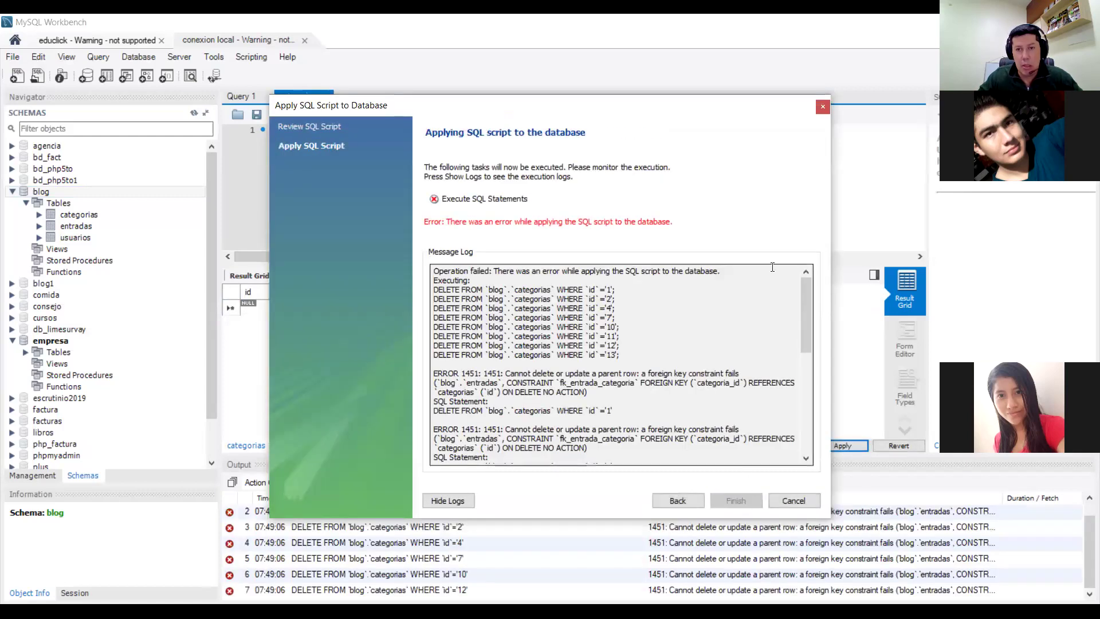
click(824, 105)
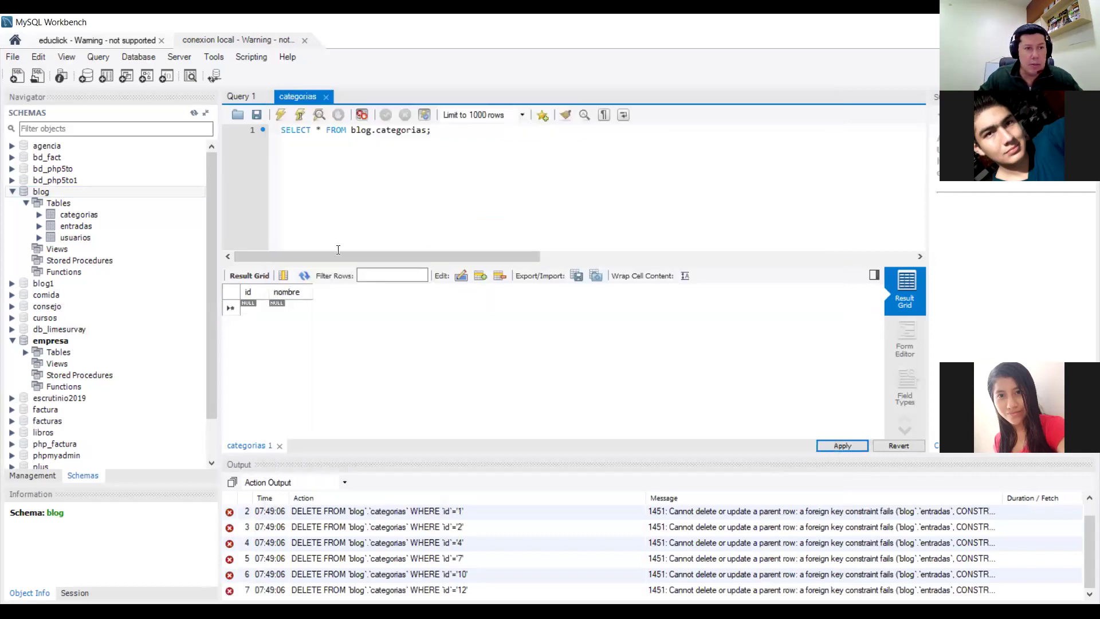
Step: Load the rows of blog's entradas table, delete all of them and apply the deletion to the database
click(85, 228)
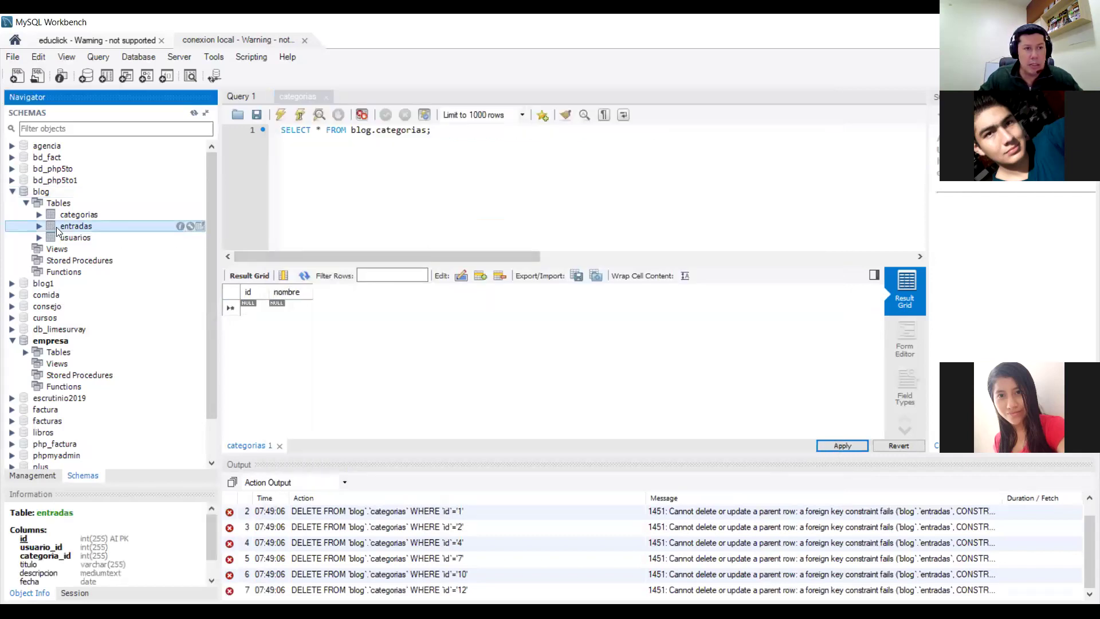
click(200, 226)
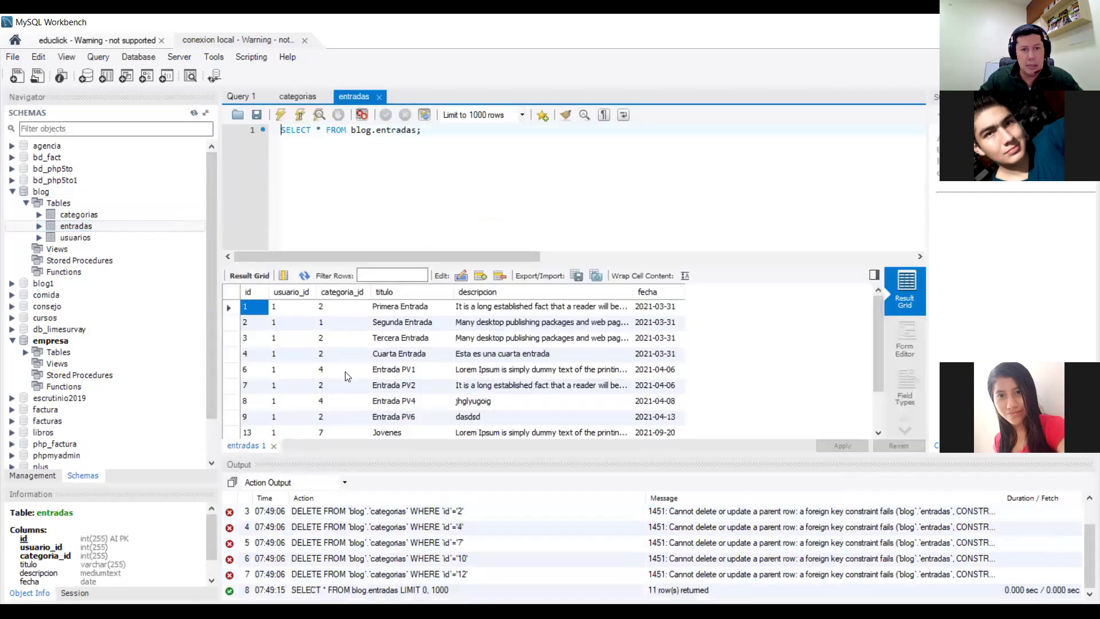
click(227, 309)
key(shift+Down)
key(shift+Down)
key(shift+Down)
key(shift+Down)
key(shift+Down)
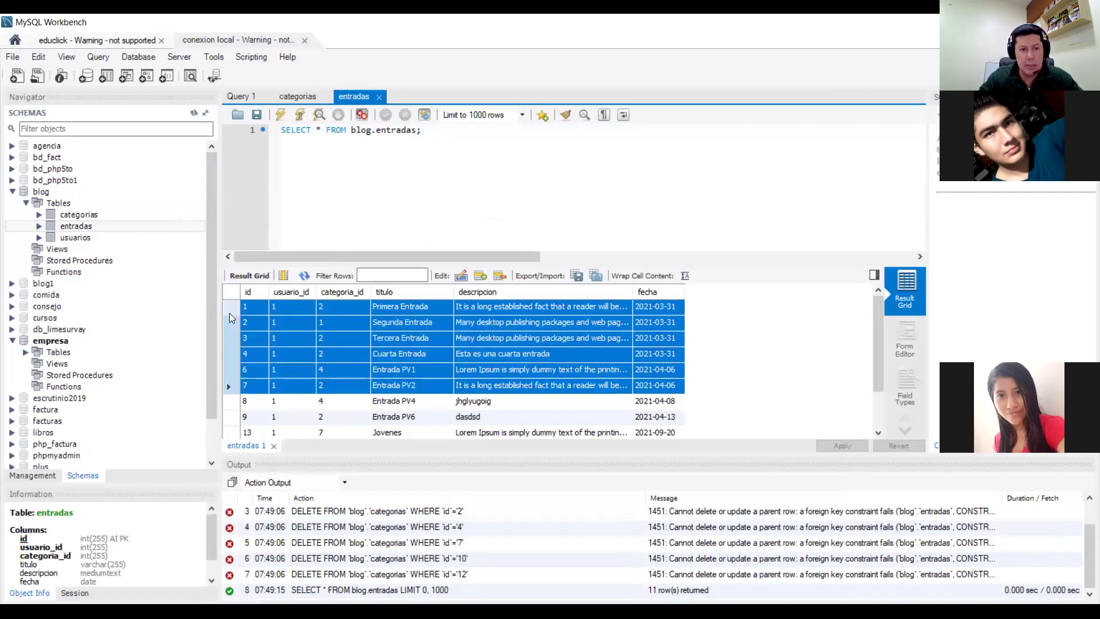
key(shift+Down)
key(shift+Down)
key(shift+Down)
key(shift+Down)
key(shift+Down)
key(shift+Down)
key(shift+Up)
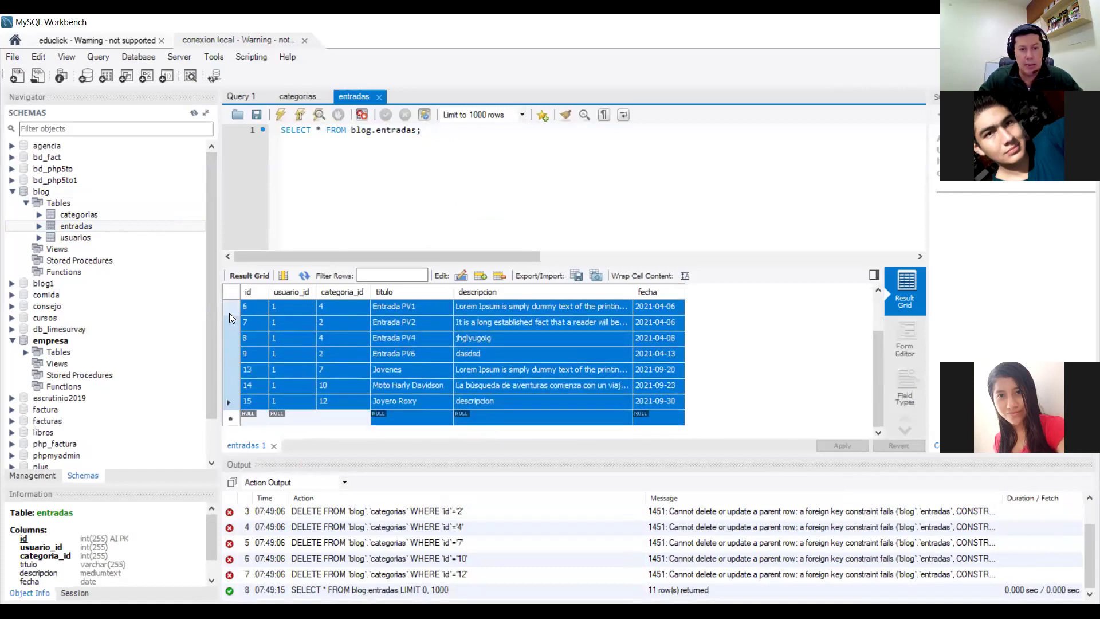
key(shift+Up)
key(shift+Down)
right_click(229, 317)
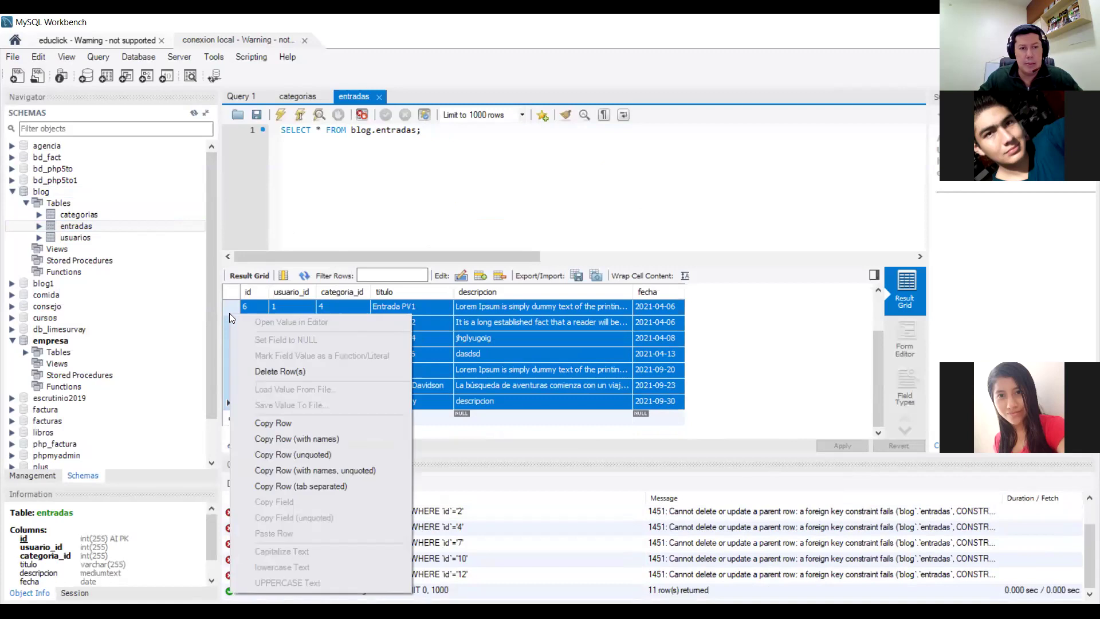
click(261, 369)
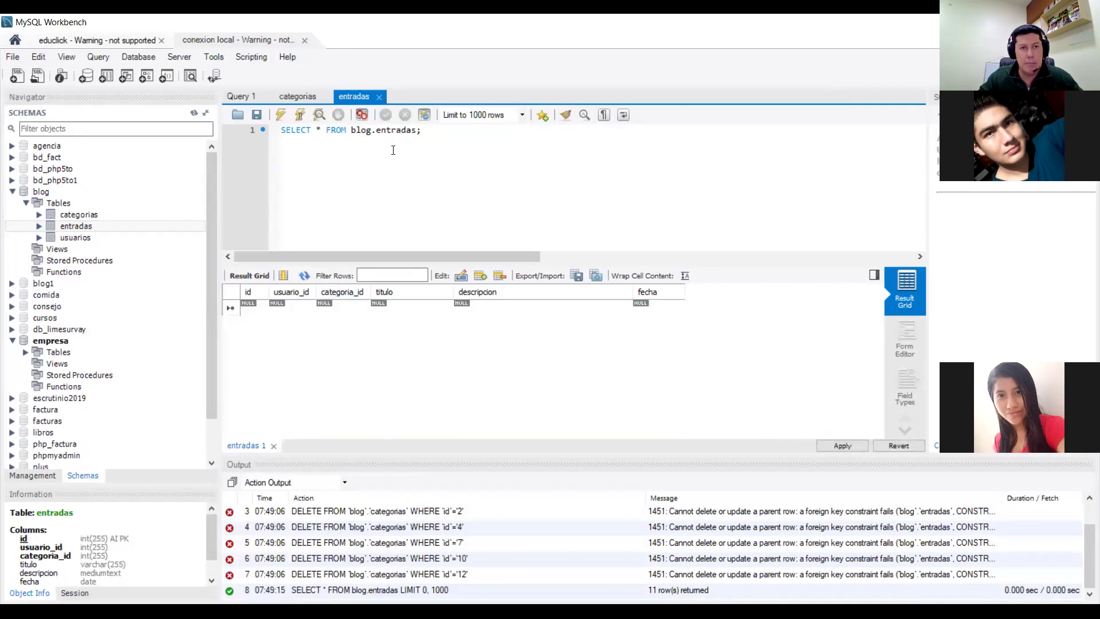
click(851, 445)
click(747, 499)
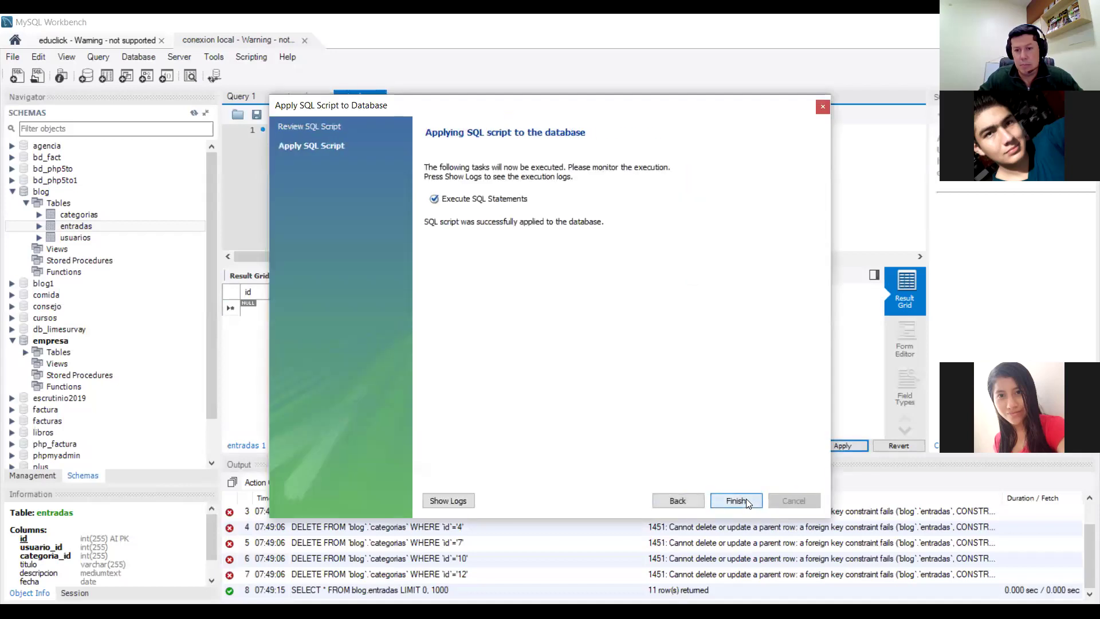
click(746, 500)
Step: Load the rows of blog's categorias table, delete all of them and apply the deletion to the database
click(85, 215)
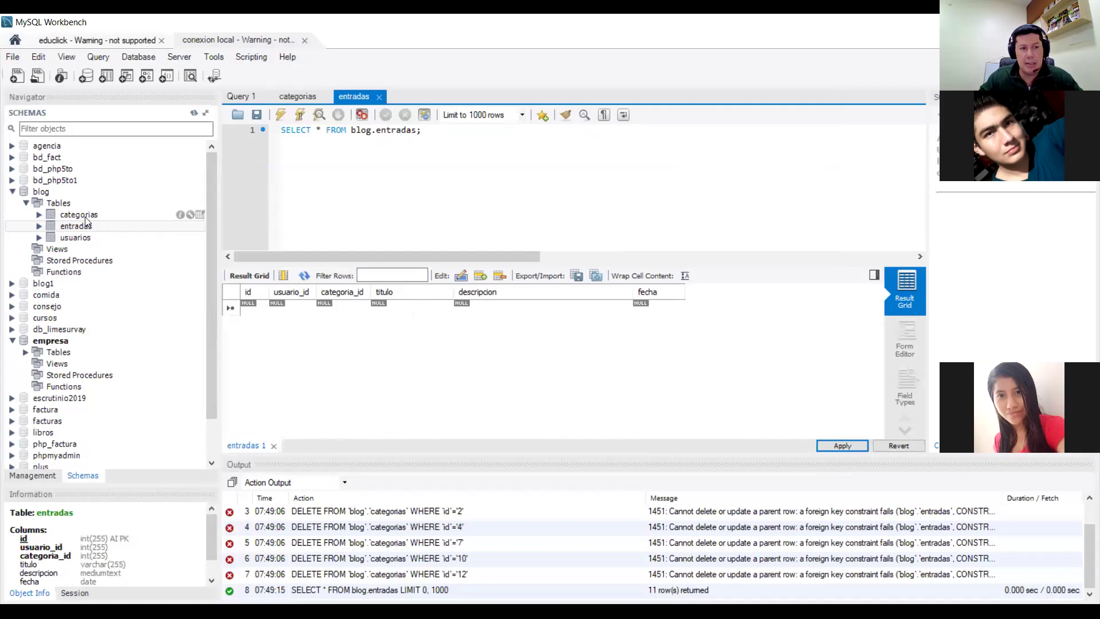
click(200, 214)
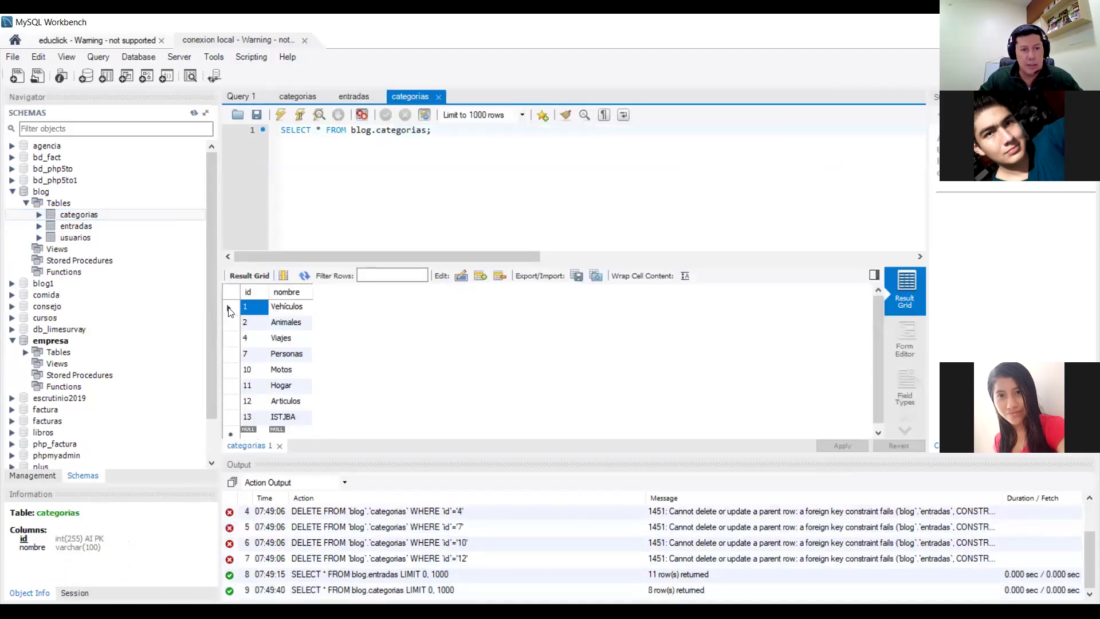
click(228, 310)
key(shift+Down)
key(shift+Down)
key(shift+Down)
key(shift+Down)
key(shift+Down)
key(shift+Down)
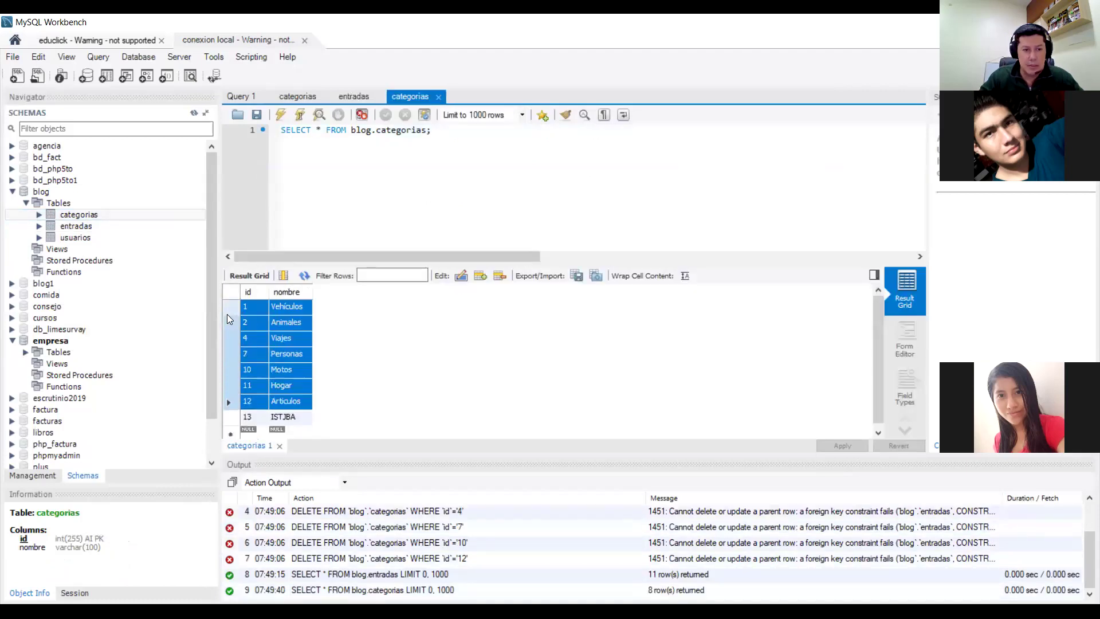
key(shift+Down)
right_click(227, 314)
click(264, 375)
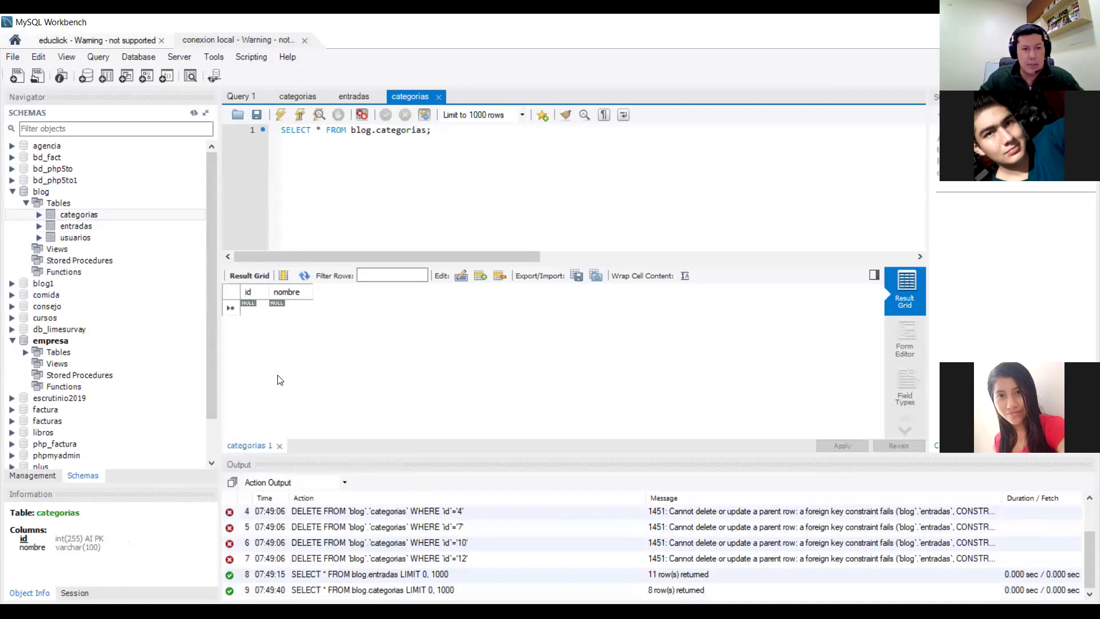
click(847, 444)
click(725, 496)
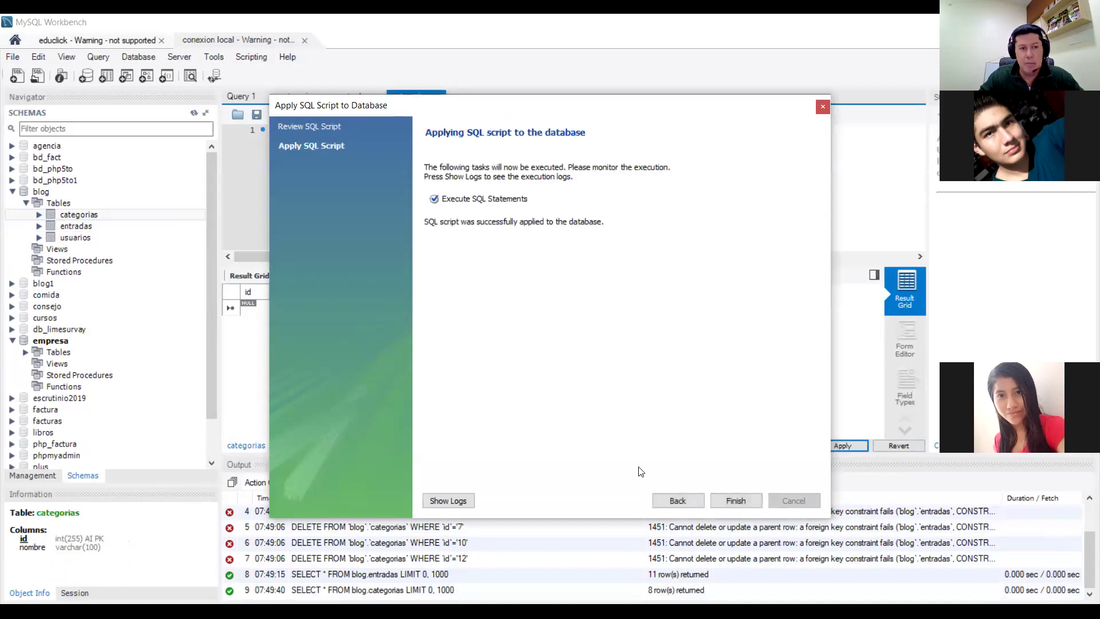
click(729, 501)
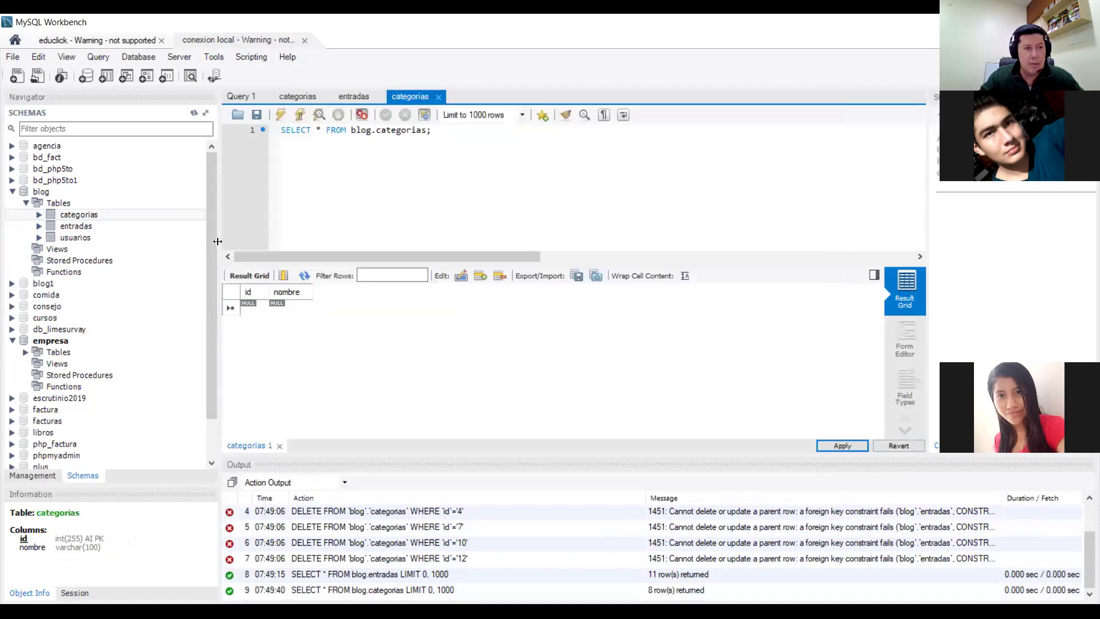
Step: Show the rows of blog's usuarios table and look through them
click(70, 237)
click(198, 236)
scroll(386, 331, down, 3)
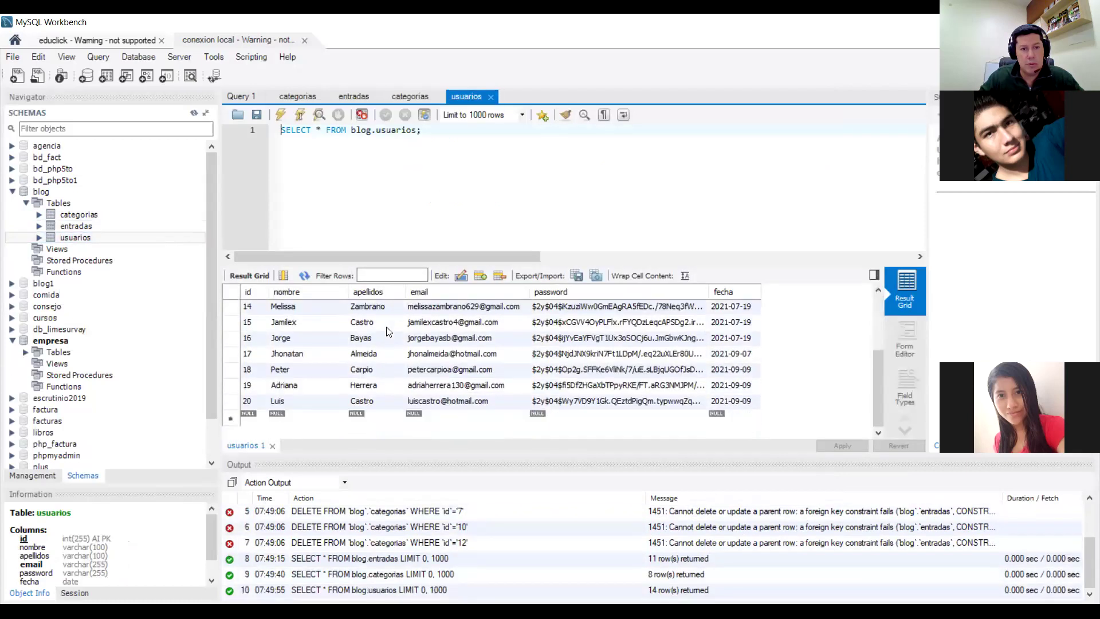
scroll(387, 331, up, 5)
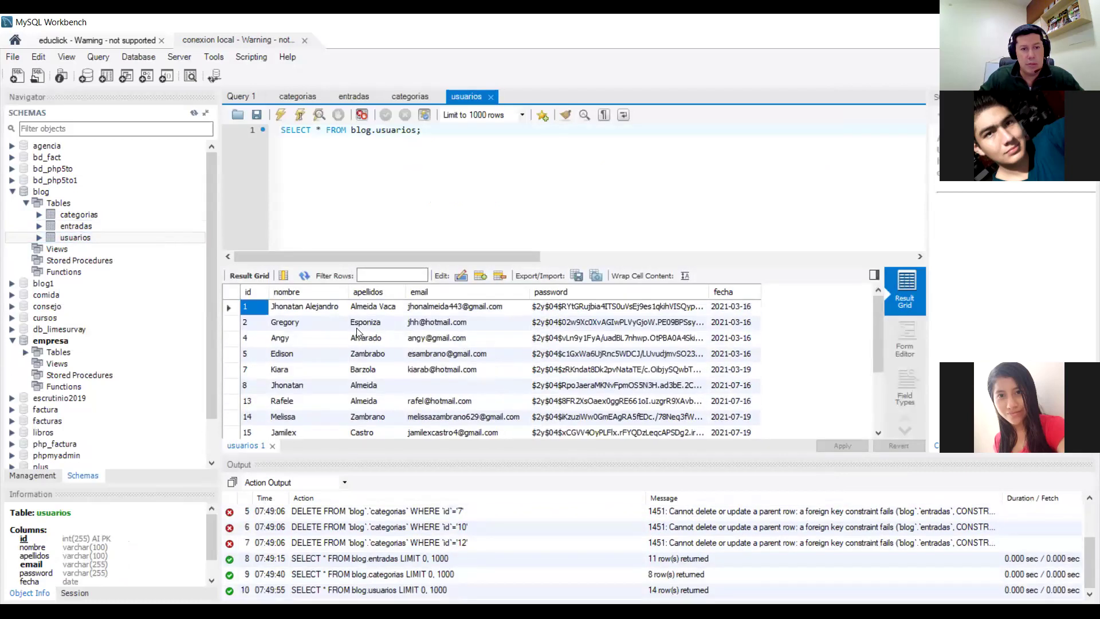
Step: Select every row of the usuarios table and delete them from the result grid
click(229, 308)
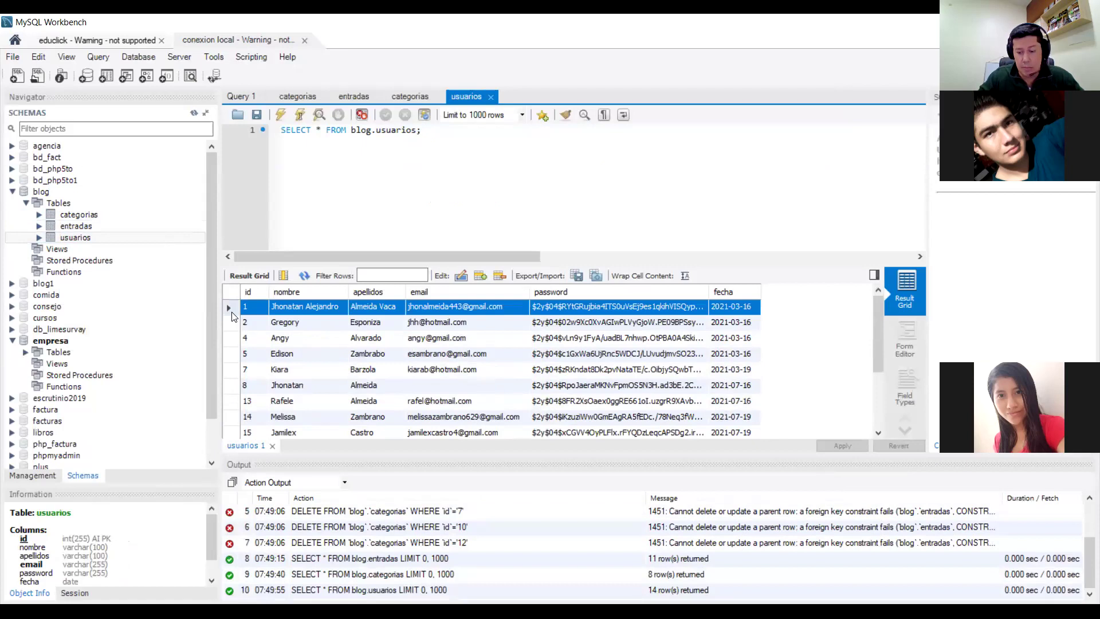
shift+click(231, 316)
key(shift+Down)
key(shift+Down)
key(shift+Down)
key(shift+Down)
key(shift+Down)
key(shift+Down)
key(shift+Down)
key(shift+Down)
key(shift+Down)
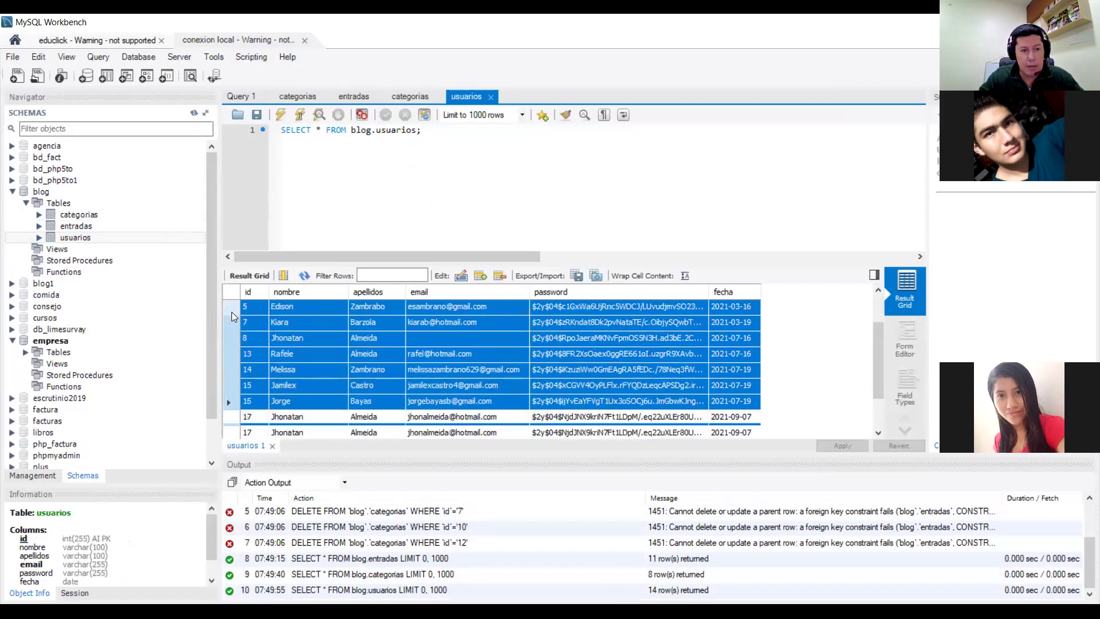
key(shift+Down)
key(shift+Down)
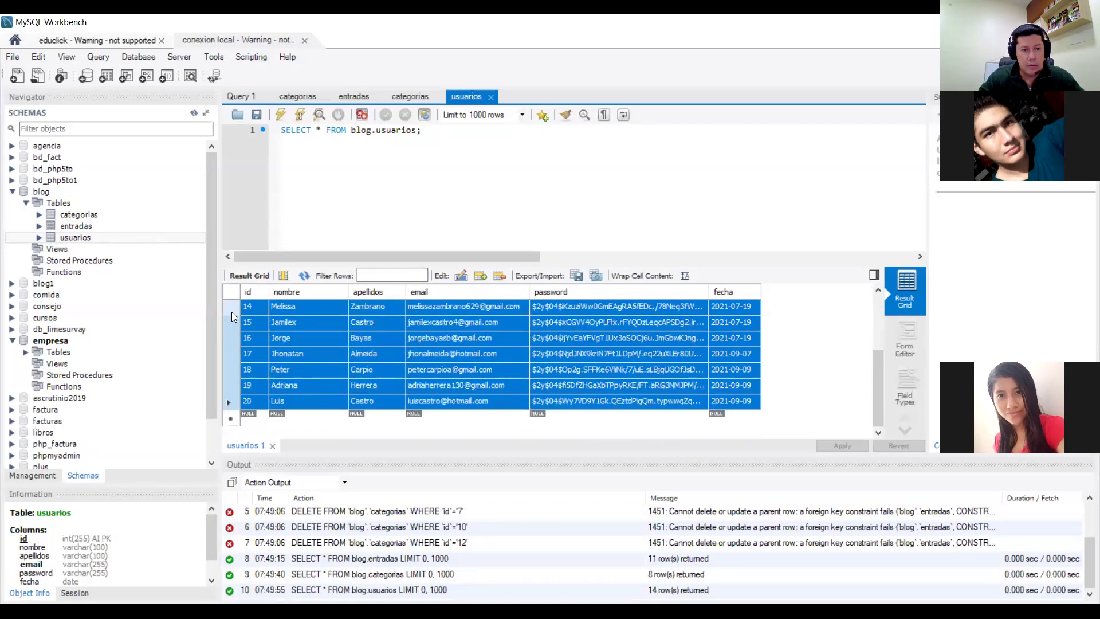
key(Delete)
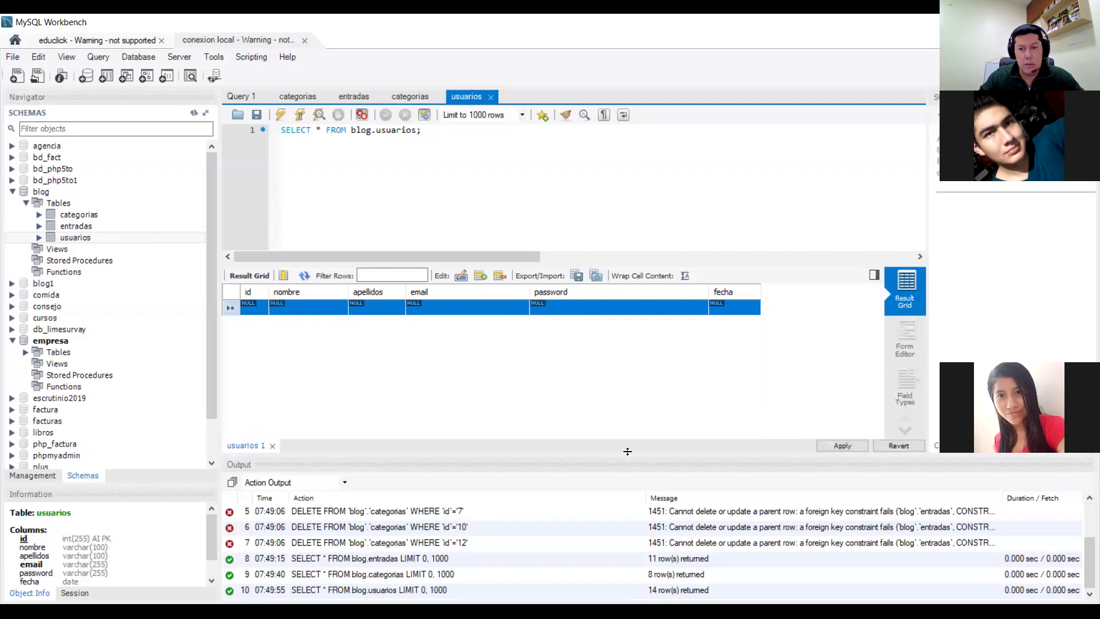
Step: Apply the usuarios deletion to the database and close the usuarios query and the most recent categorias query
click(841, 446)
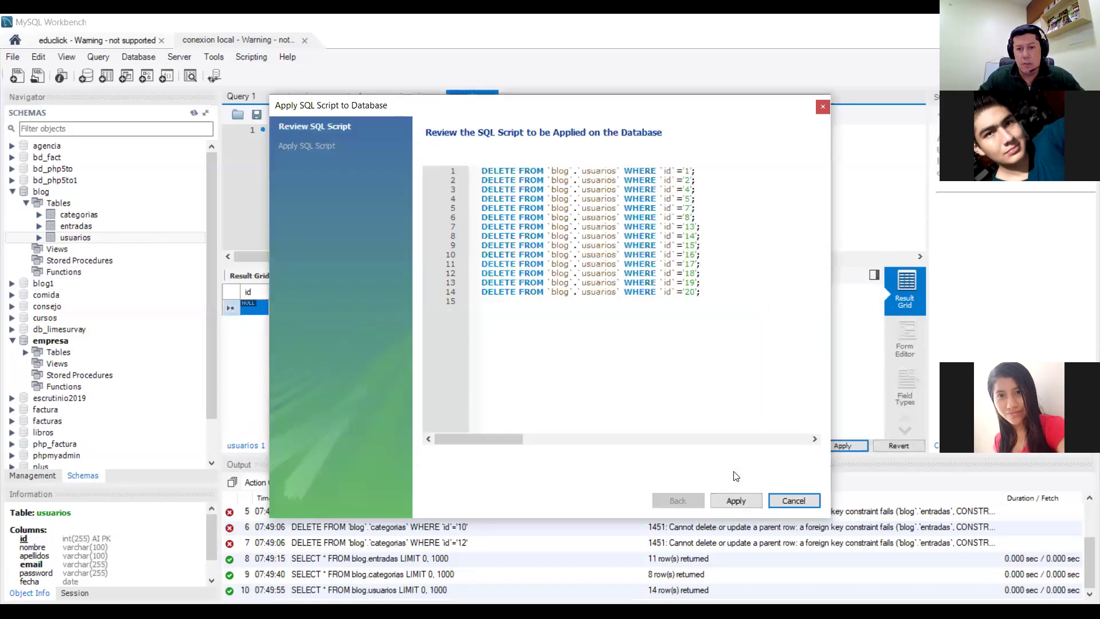
click(734, 499)
click(735, 500)
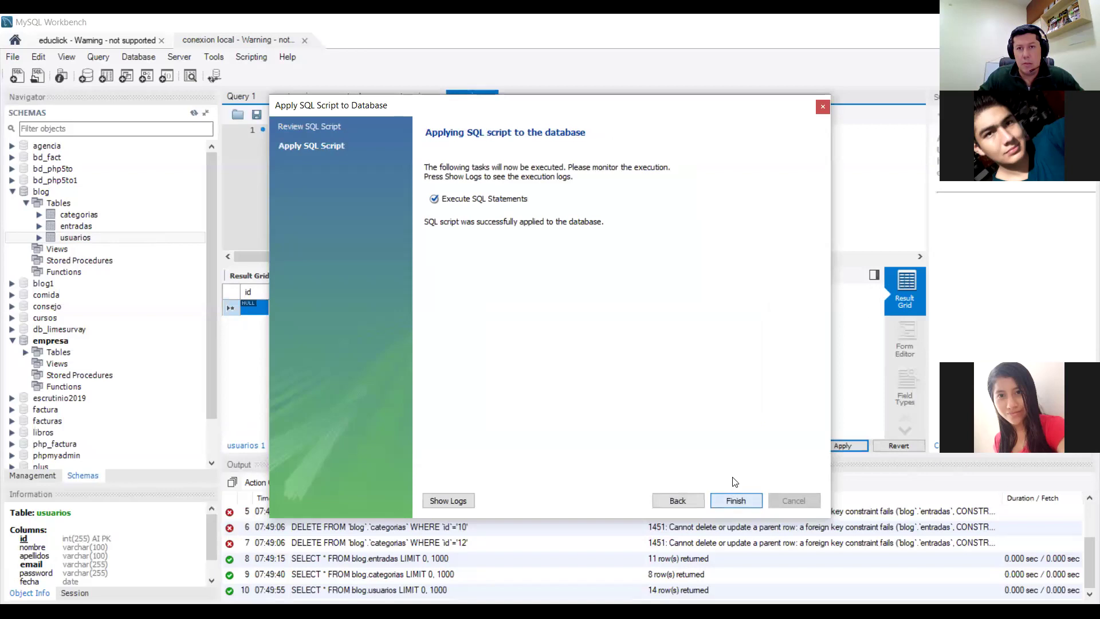
click(490, 97)
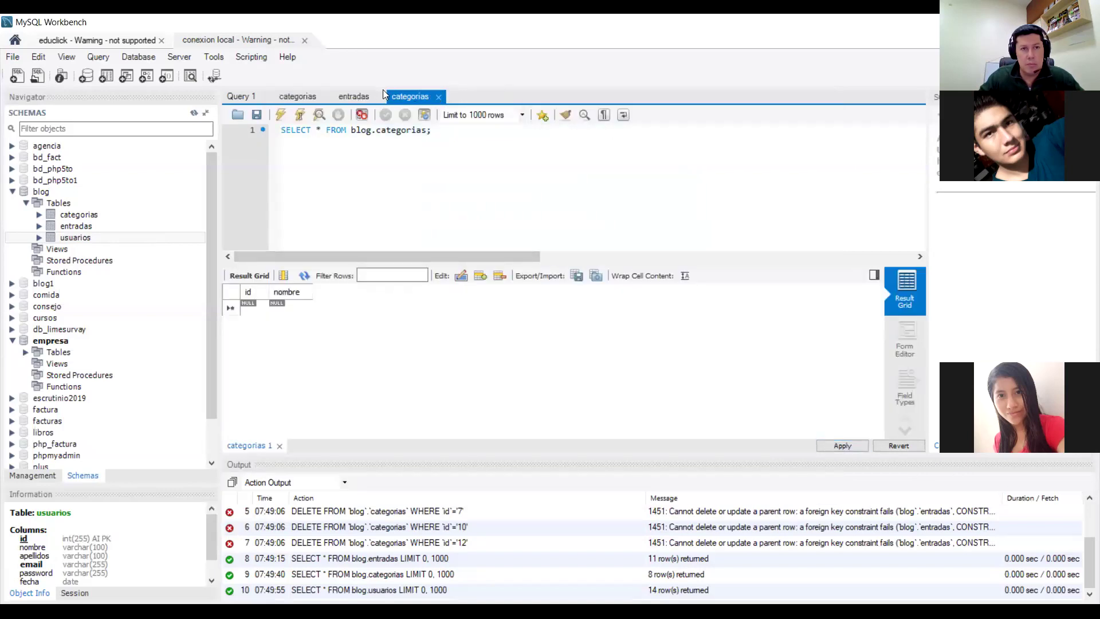
click(438, 96)
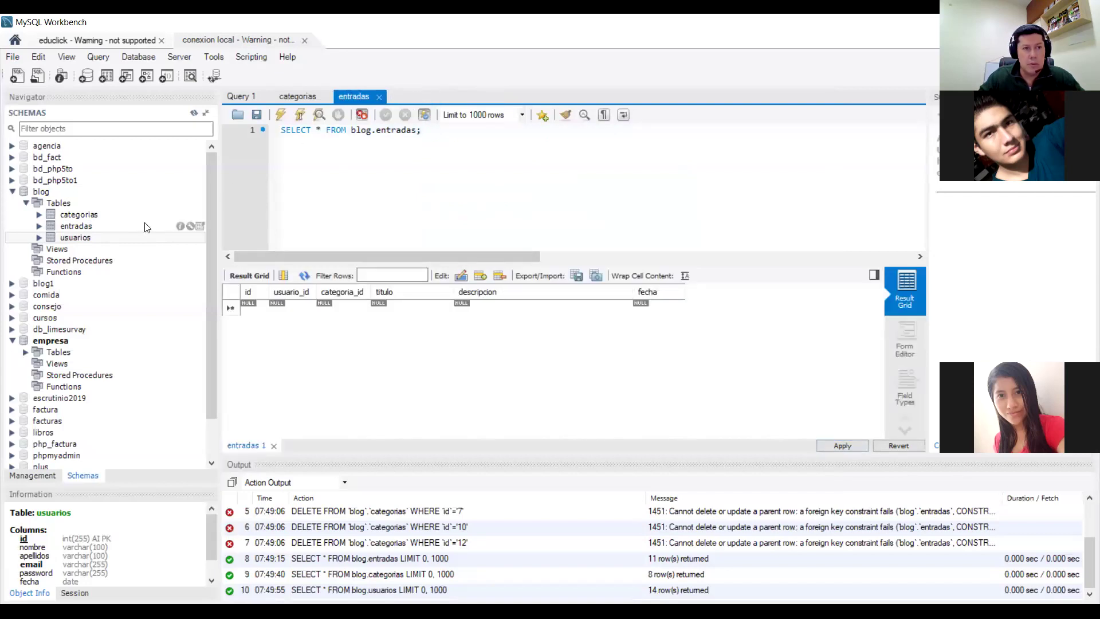
Step: Open the definition of blog's categorias table, set its Auto Increment value to 0 and apply the change
mouse_move(189, 217)
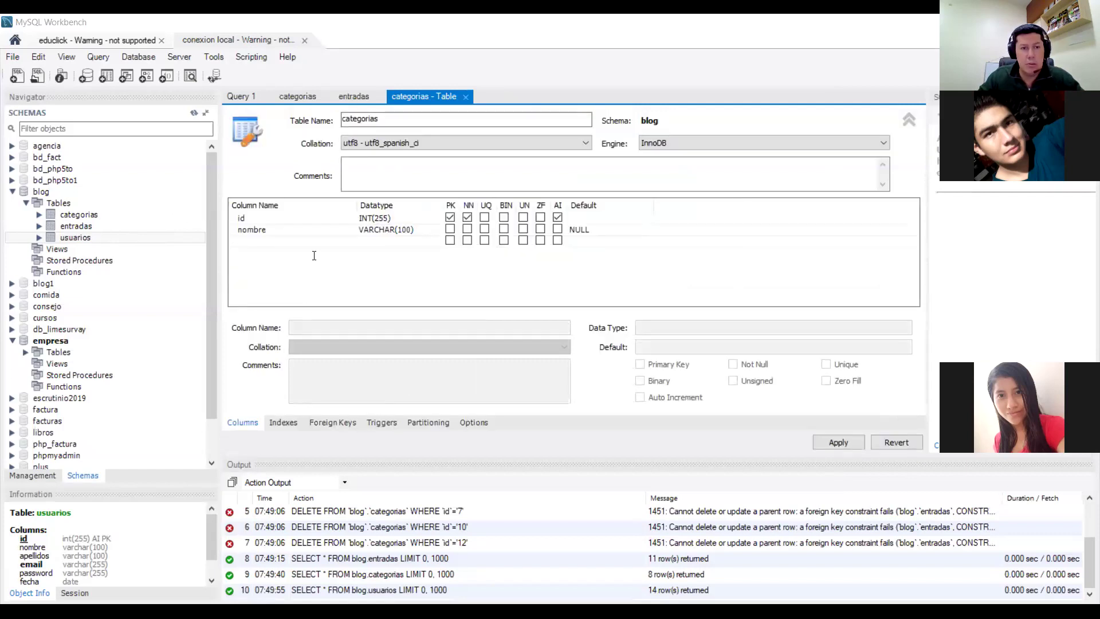
click(474, 422)
text(0)
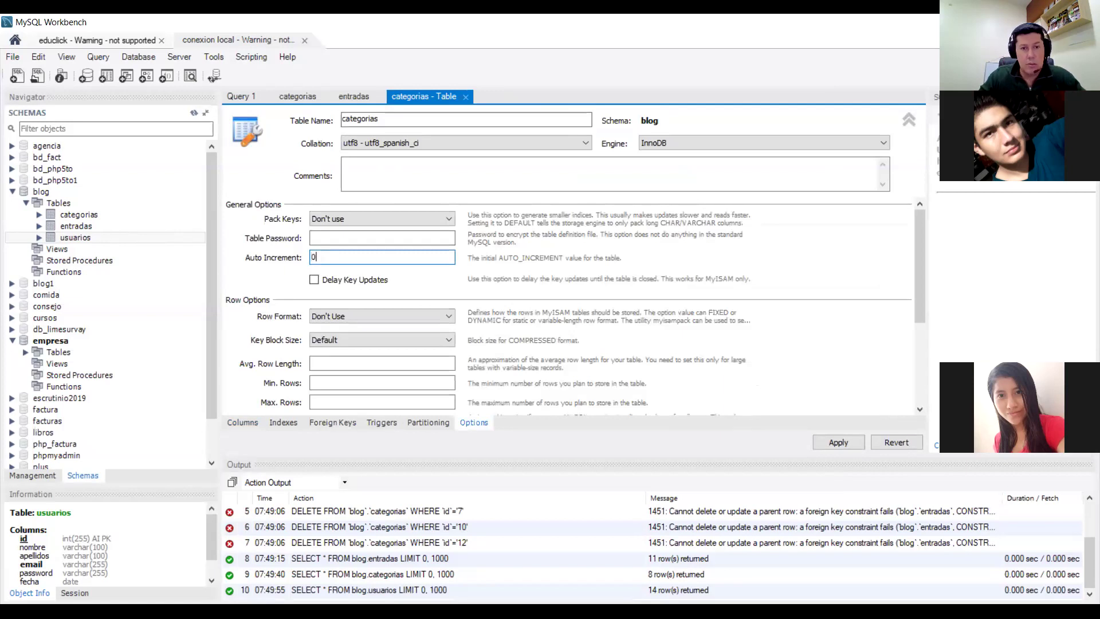
click(836, 442)
click(735, 501)
click(736, 501)
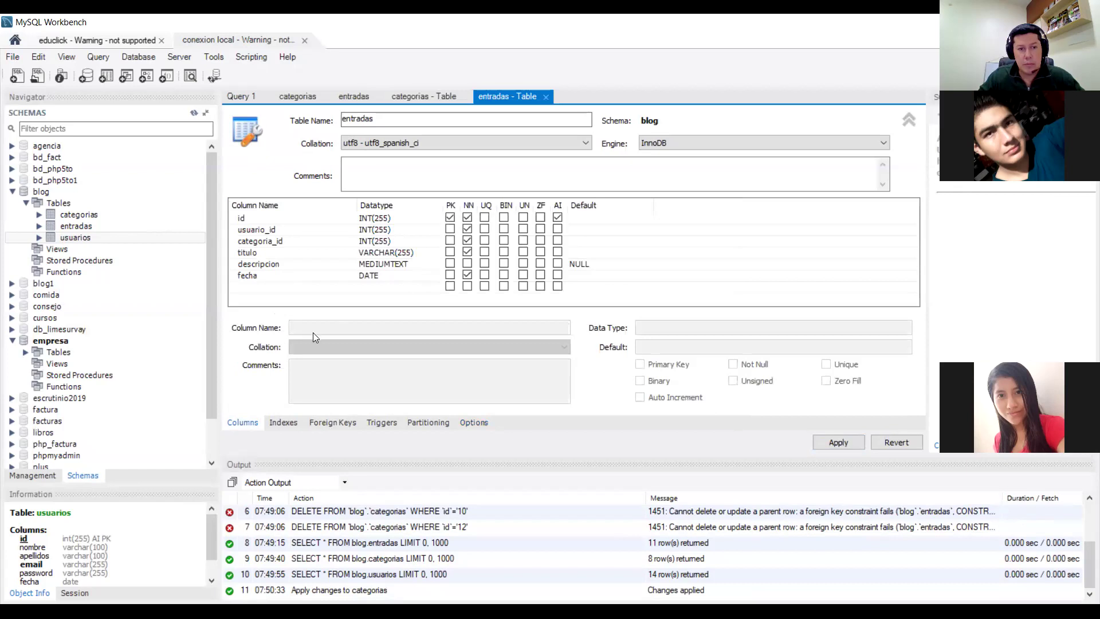
Step: Set the Auto Increment value of blog's entradas table to 0 and apply the change to the database
click(473, 422)
double_click(330, 261)
text(0)
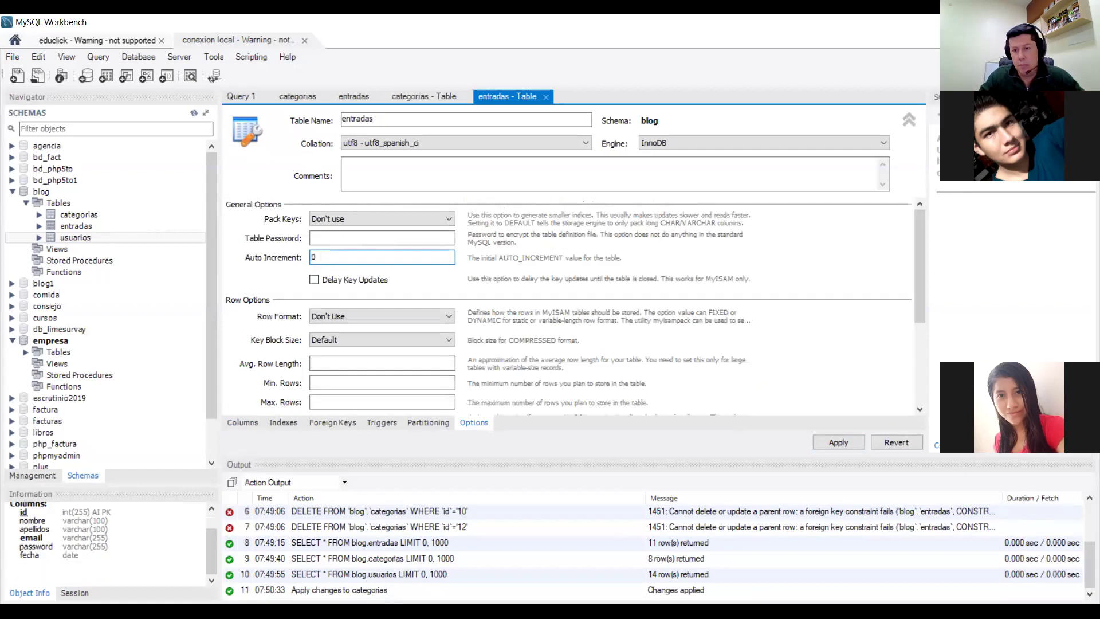
click(830, 451)
click(745, 499)
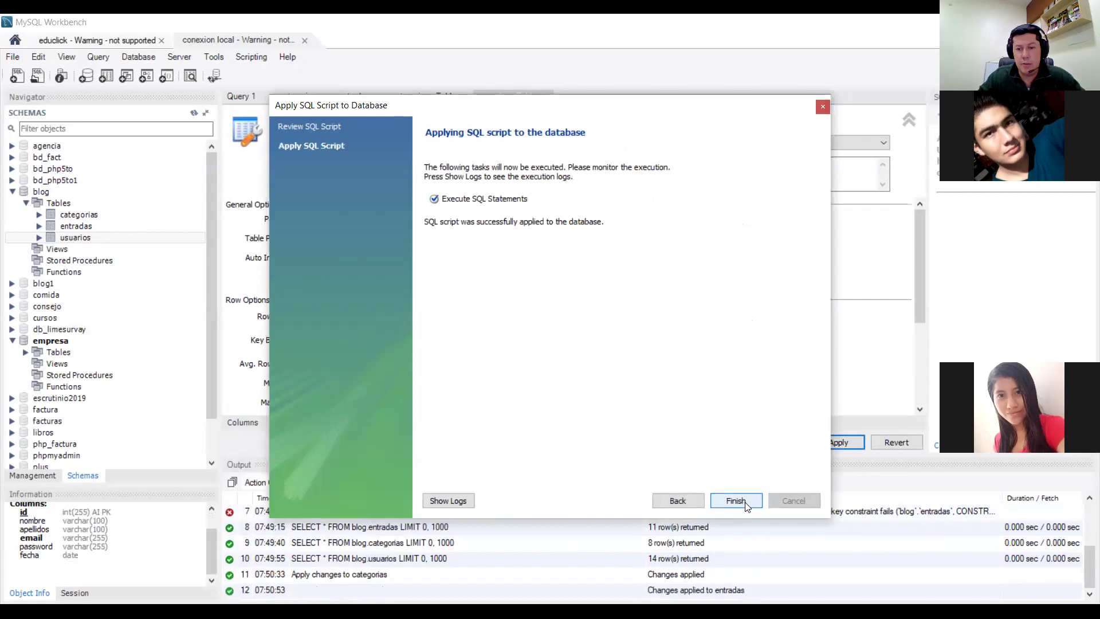
click(745, 502)
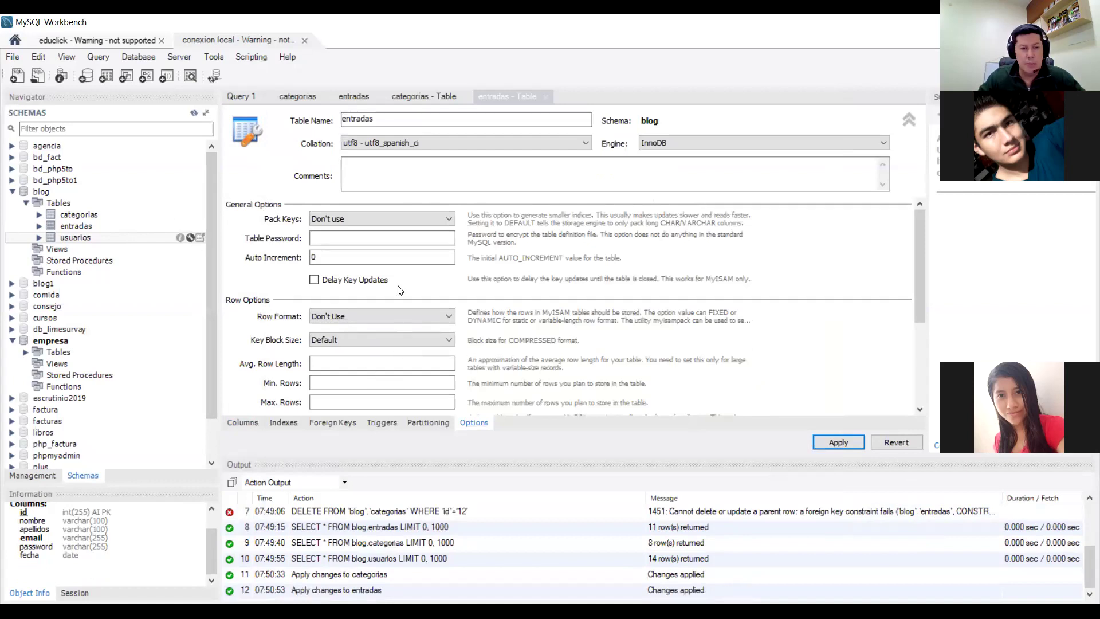
Step: Set the Auto Increment value of blog's usuarios table to 0 and apply the change to the database
click(480, 421)
double_click(316, 257)
text(0)
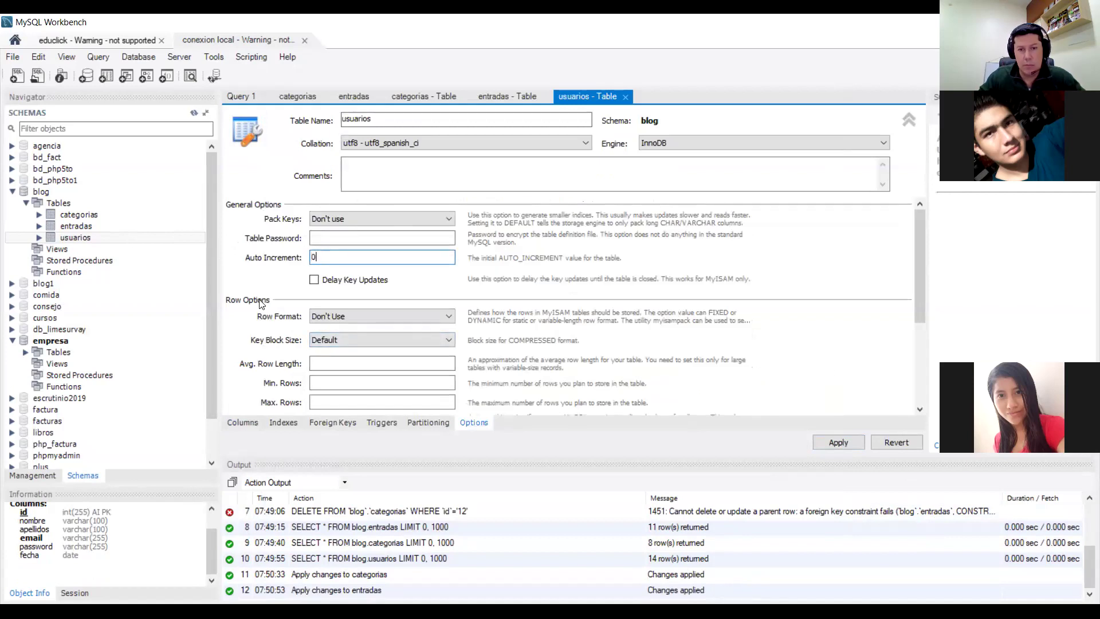
click(842, 443)
click(745, 500)
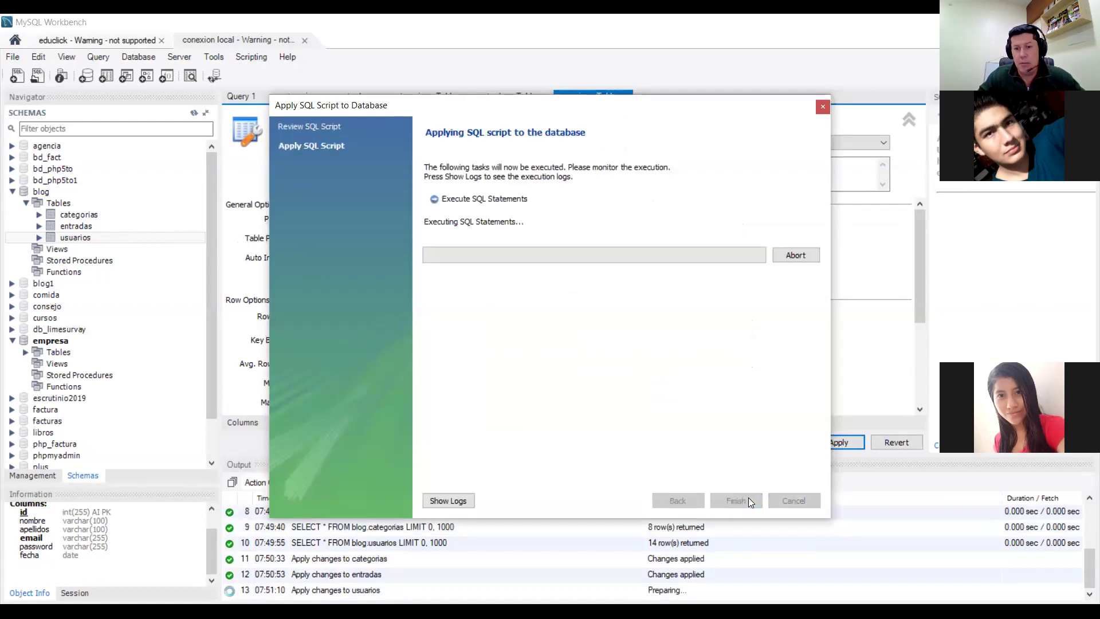
click(748, 497)
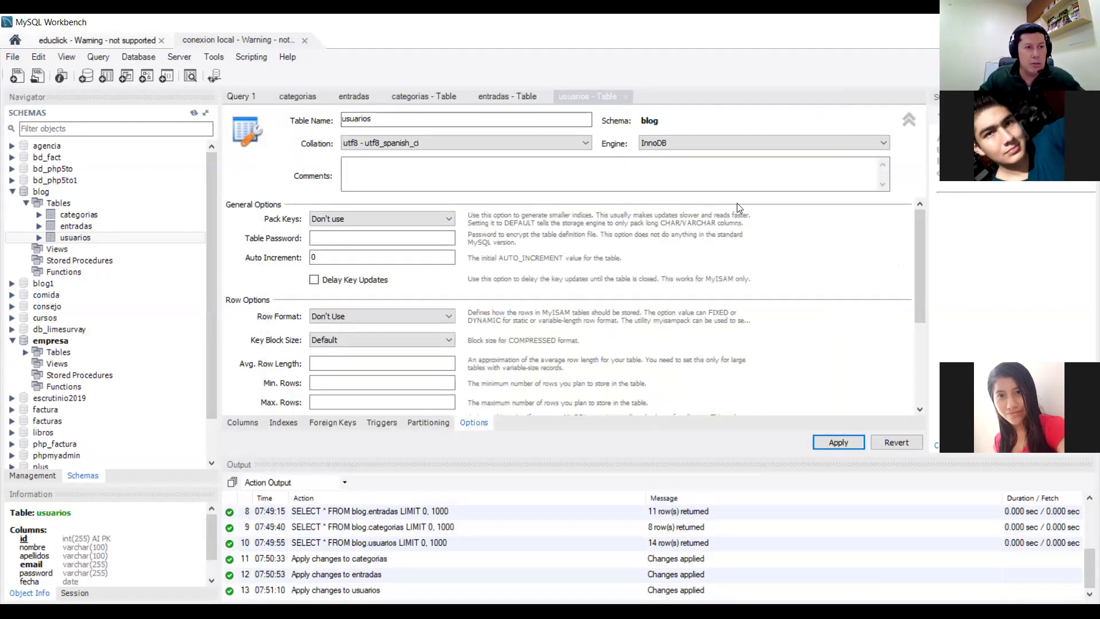
Step: Export the blog schema's structure and data to the self-contained file Dump20220207.sql, continuing past the version mismatch and password prompts
click(49, 191)
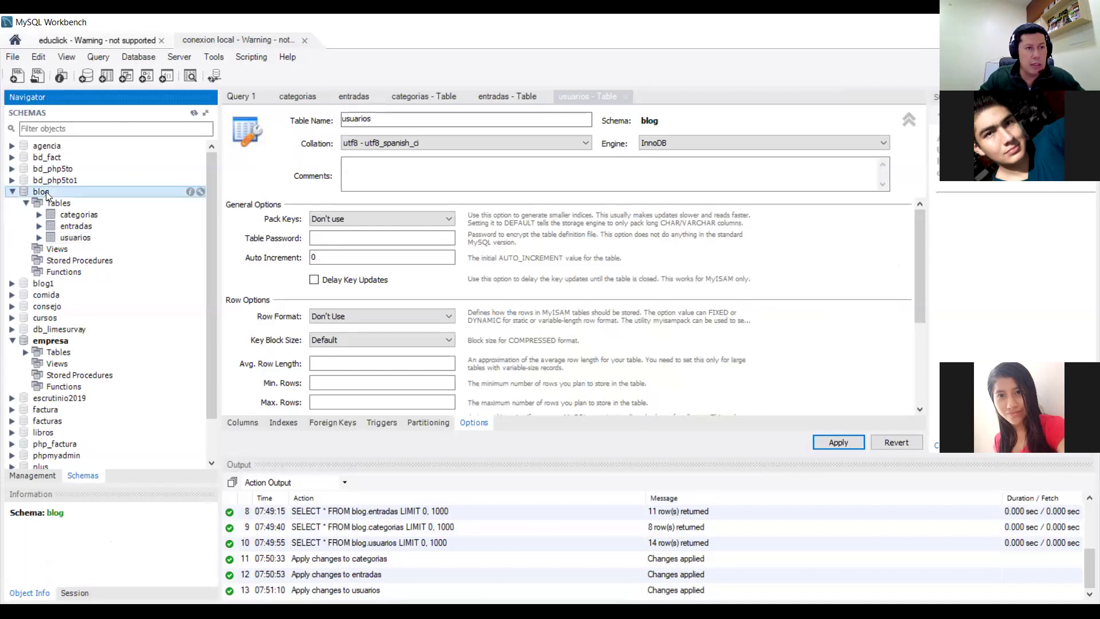
click(179, 57)
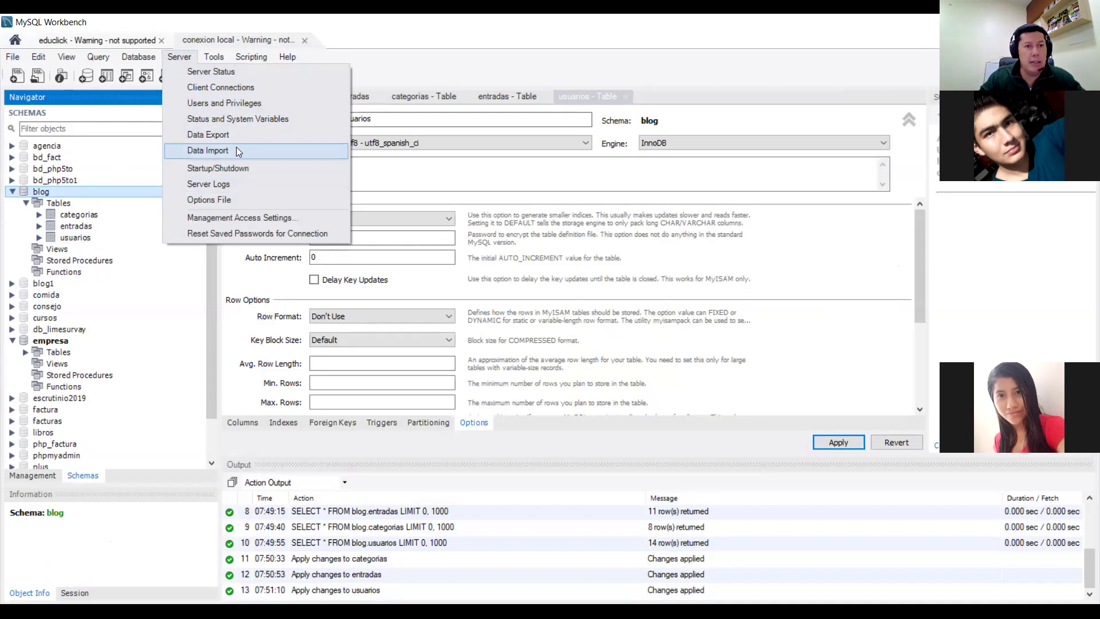
click(233, 137)
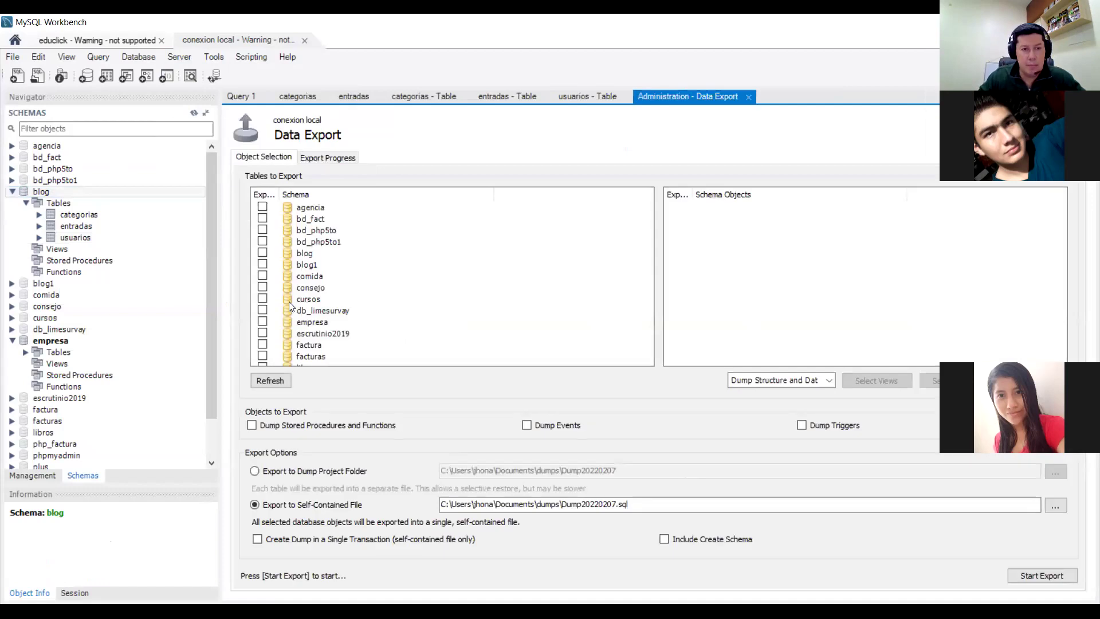
scroll(281, 291, down, 3)
scroll(282, 291, up, 3)
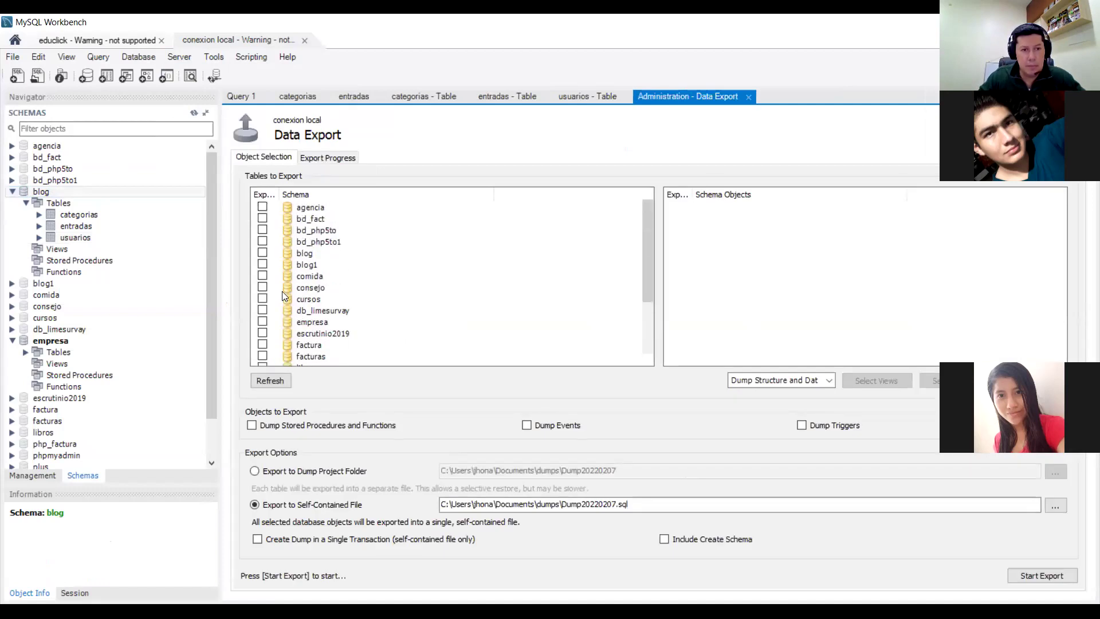
click(262, 253)
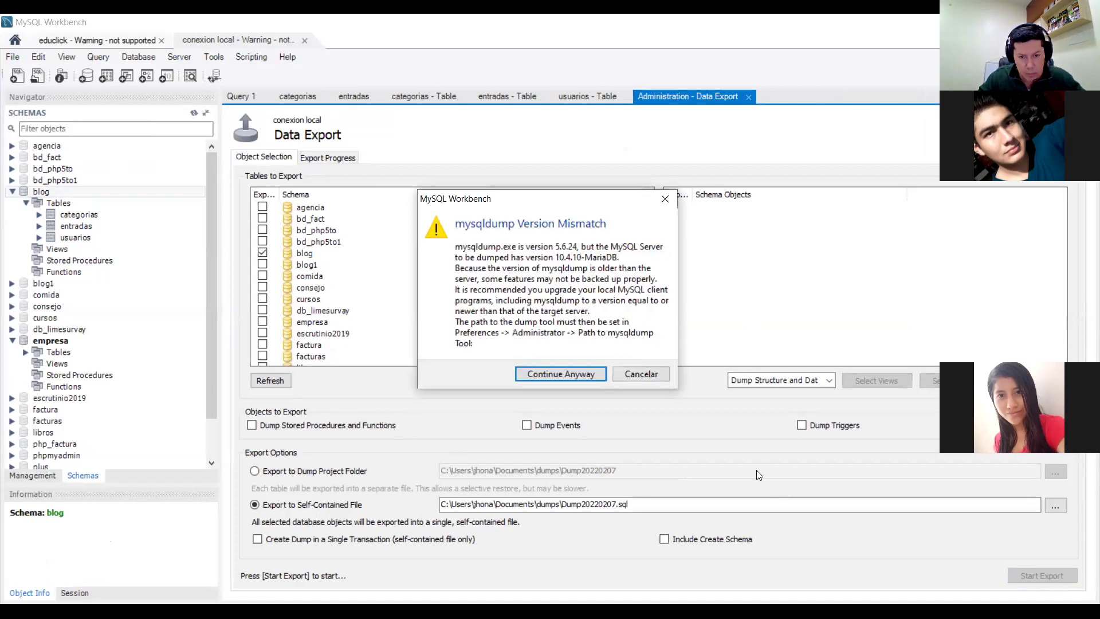
click(579, 371)
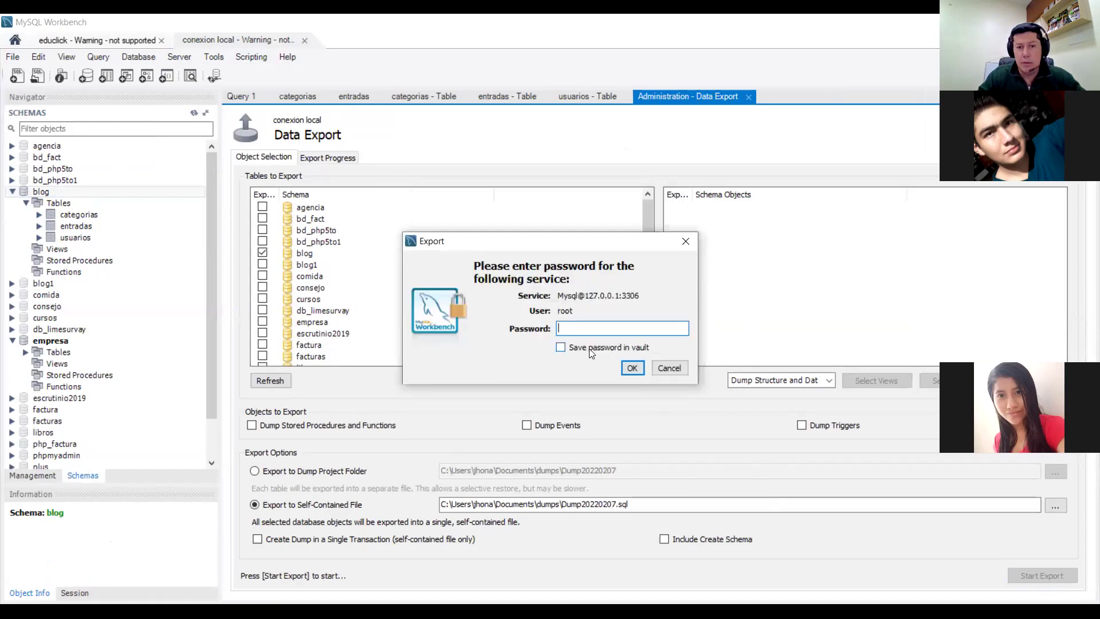
key(Return)
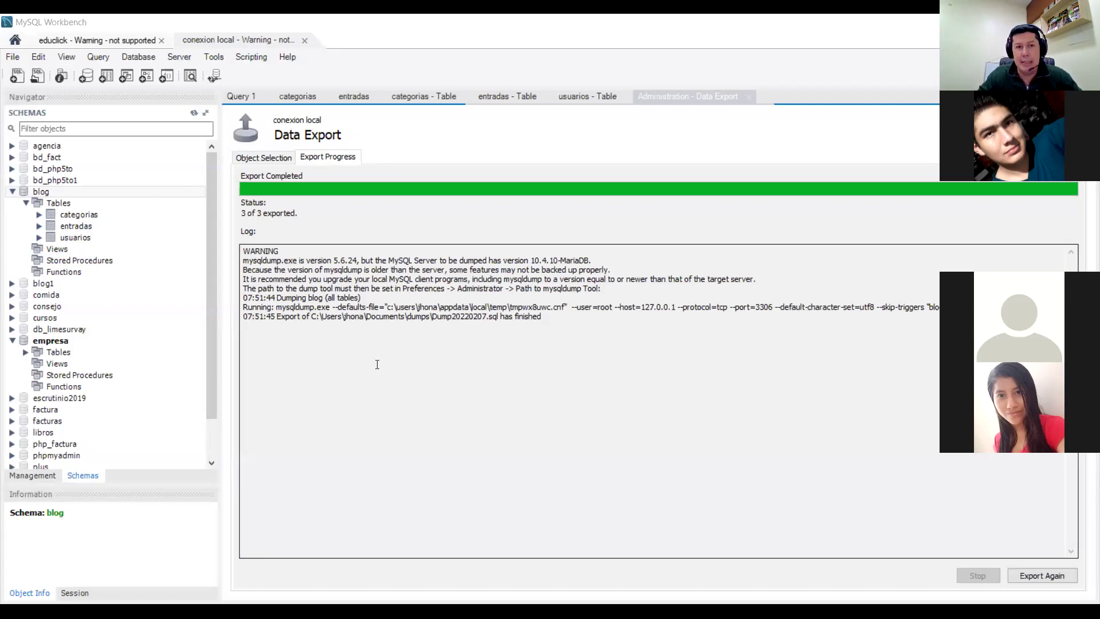
key(alt+t)
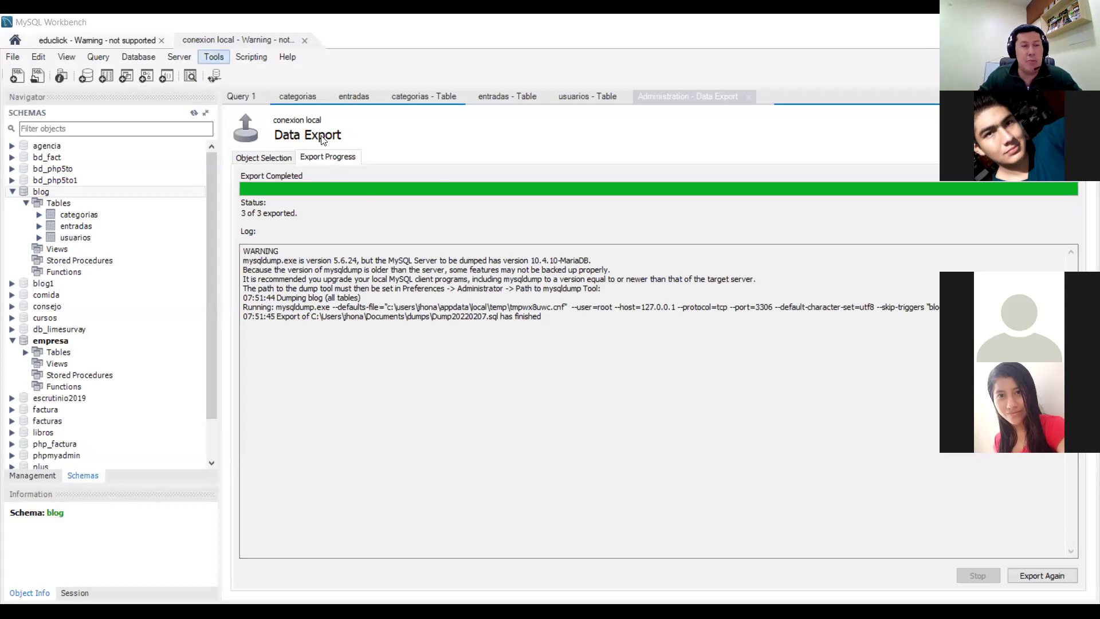
key(Escape)
click(214, 57)
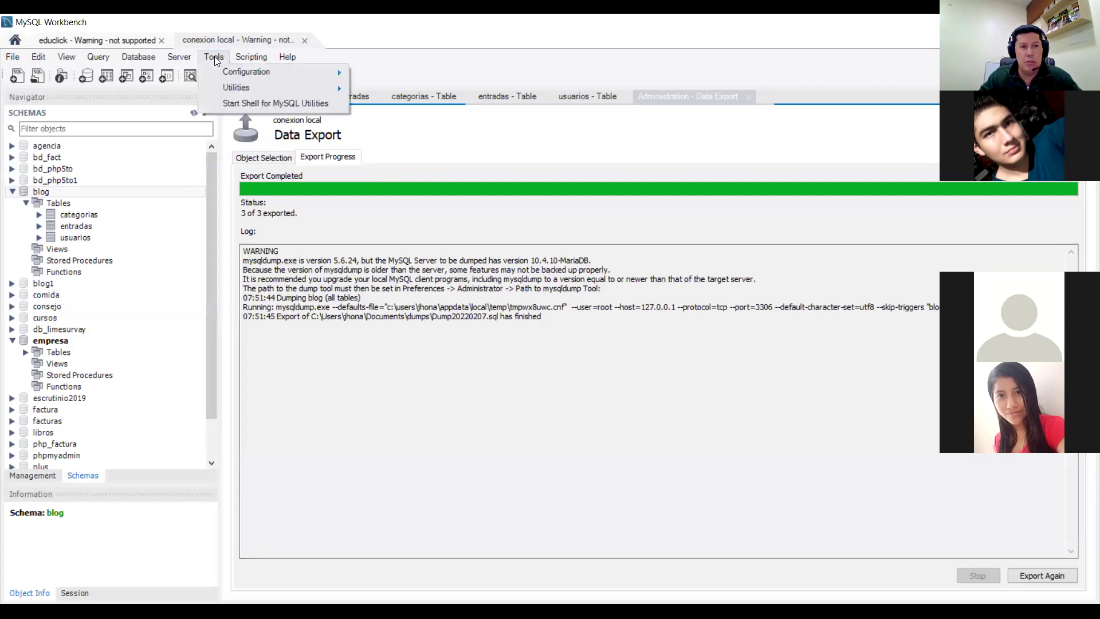
mouse_move(187, 56)
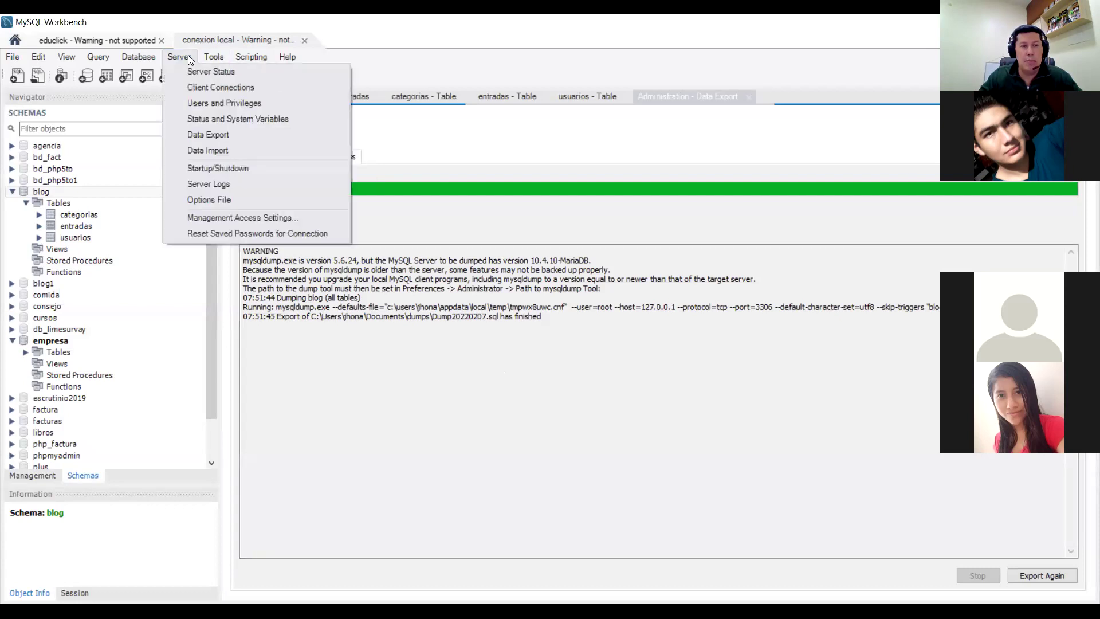
Step: Start a data import from a self-contained file, browse the dumps folder for the SQL file and cancel the file selection
click(215, 148)
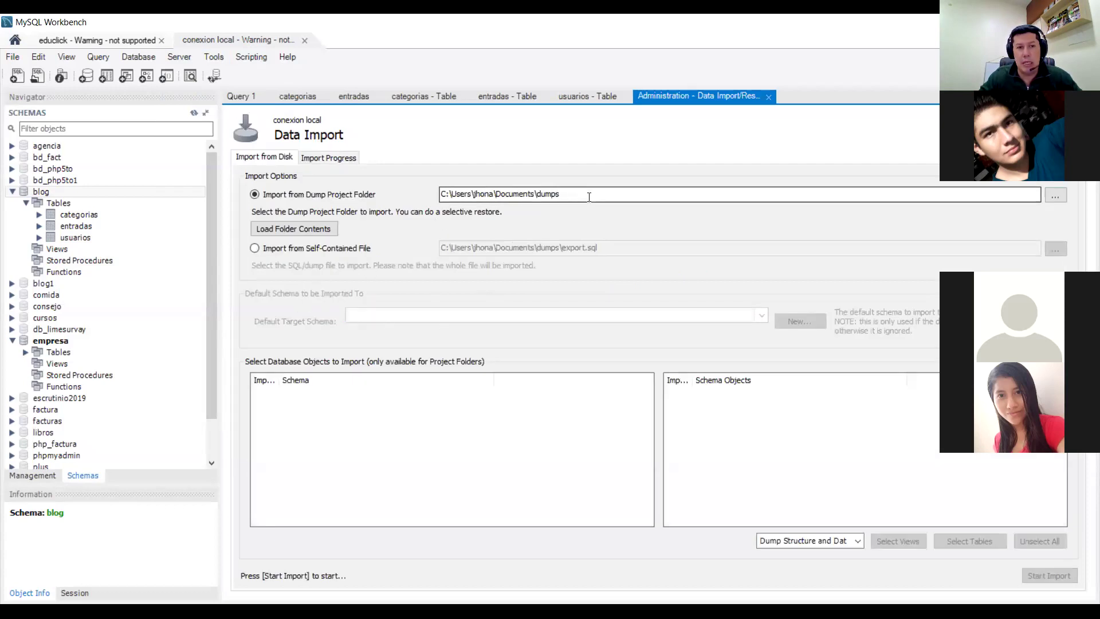
click(284, 249)
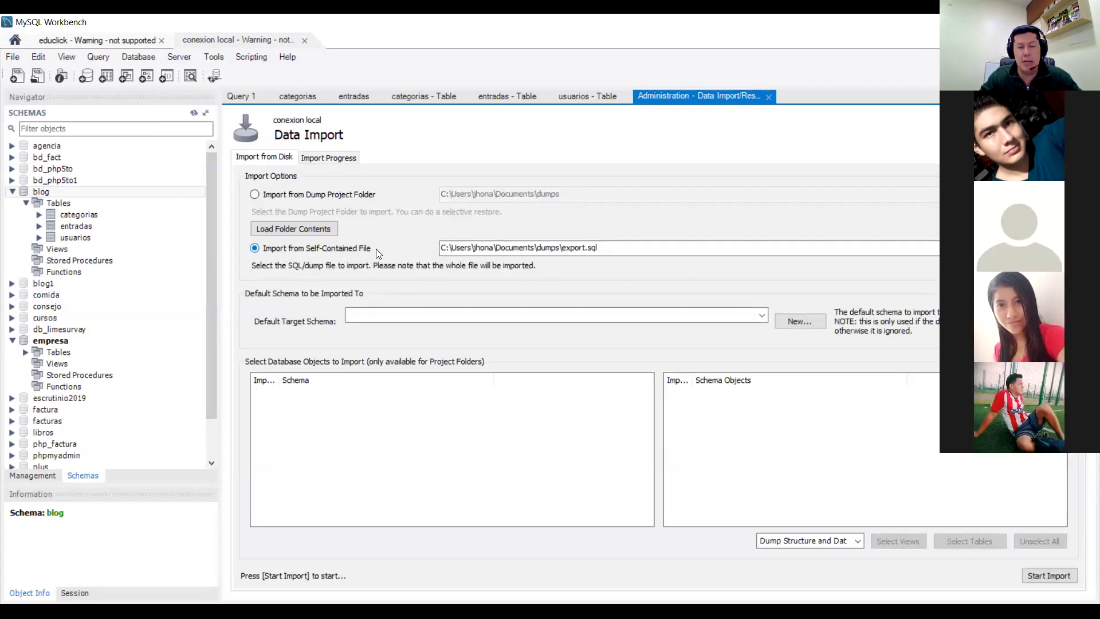
click(627, 243)
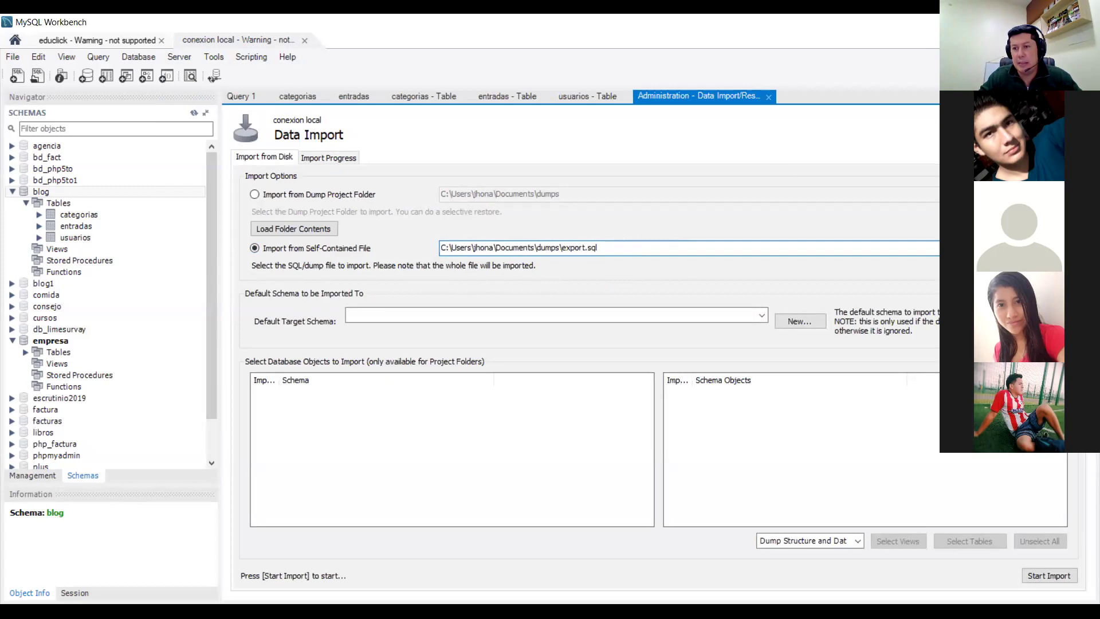
click(1068, 248)
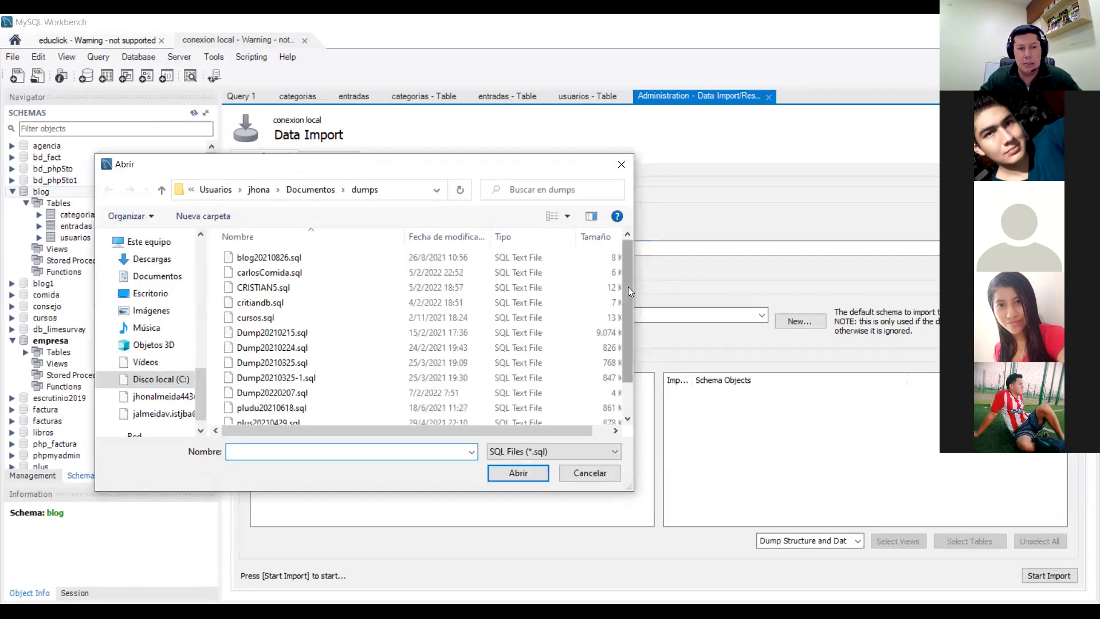
scroll(628, 287, down, 1)
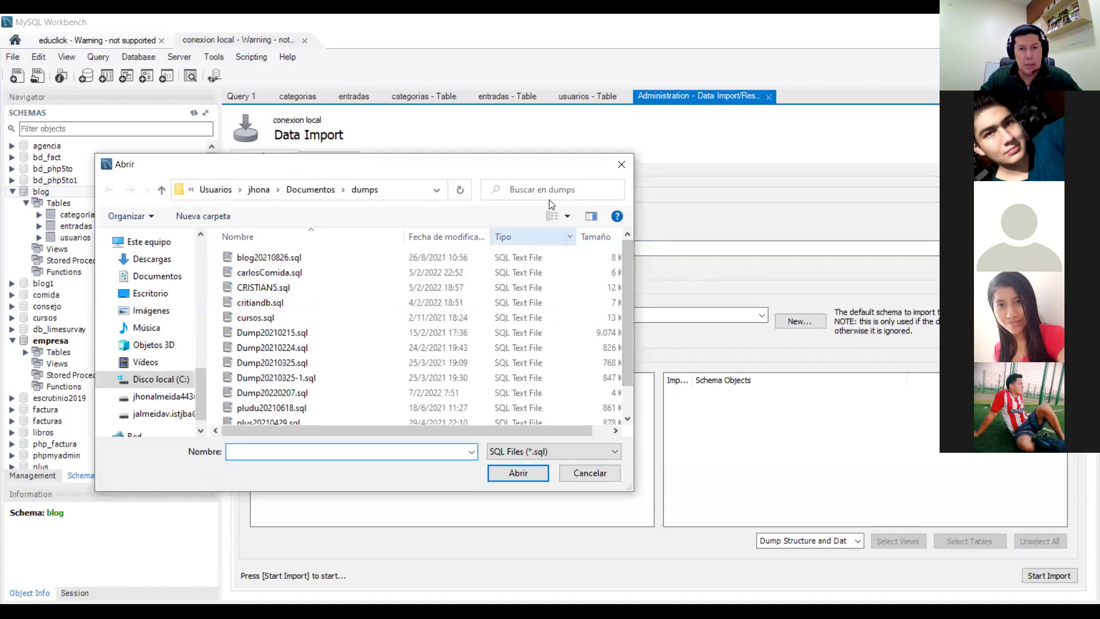
click(619, 164)
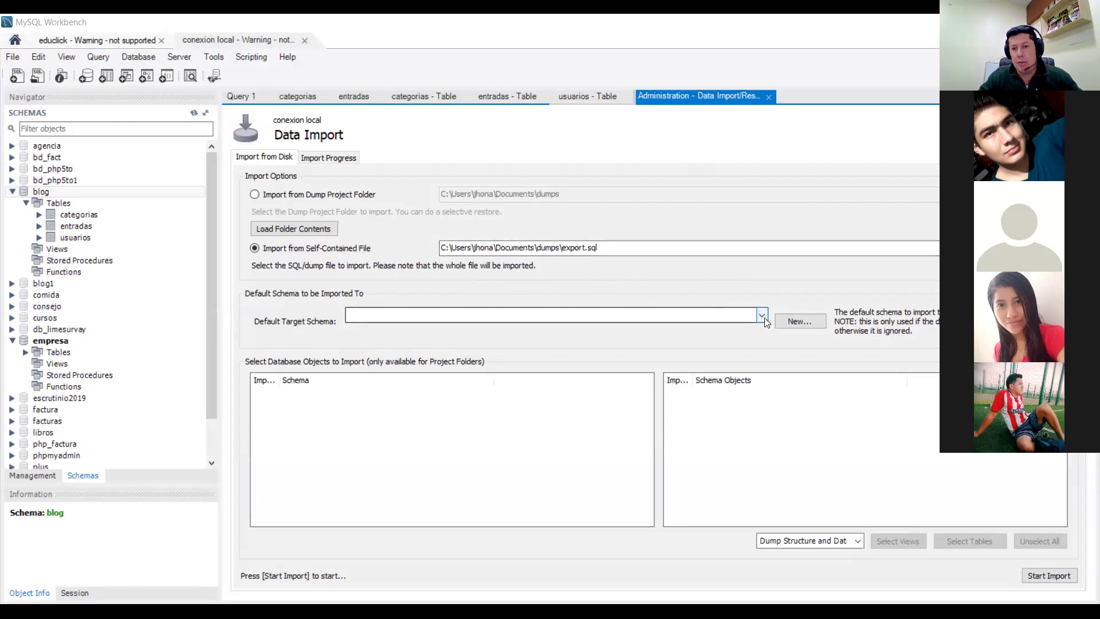
Step: Choose blog as the default target schema for the import and leave the data import without running it
click(639, 318)
scroll(630, 321, down, 3)
scroll(618, 323, up, 1)
scroll(506, 316, up, 1)
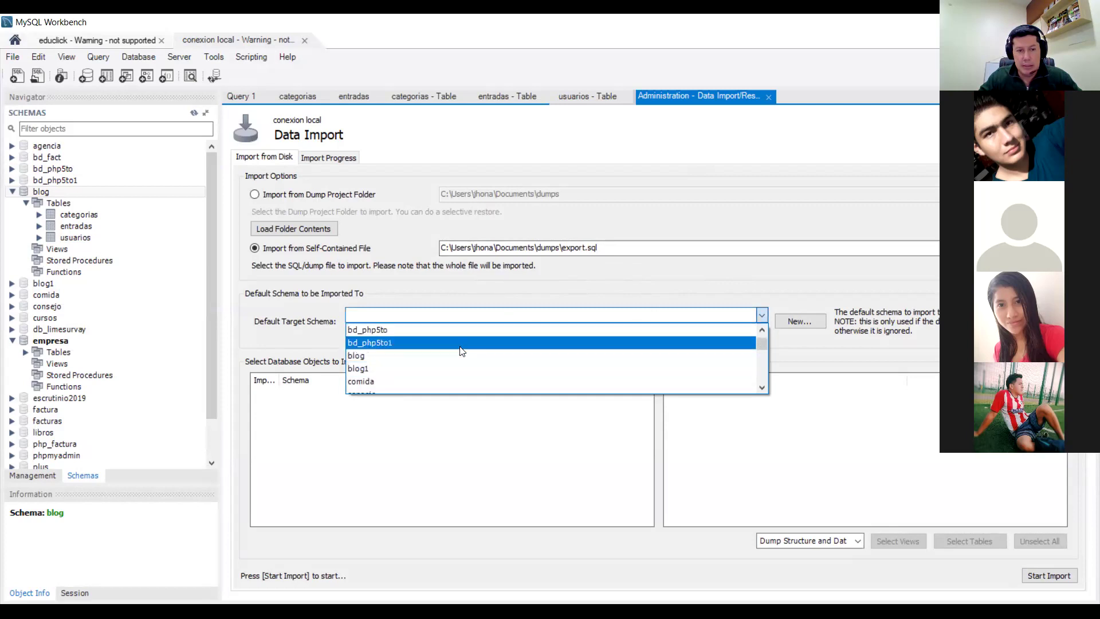
click(456, 355)
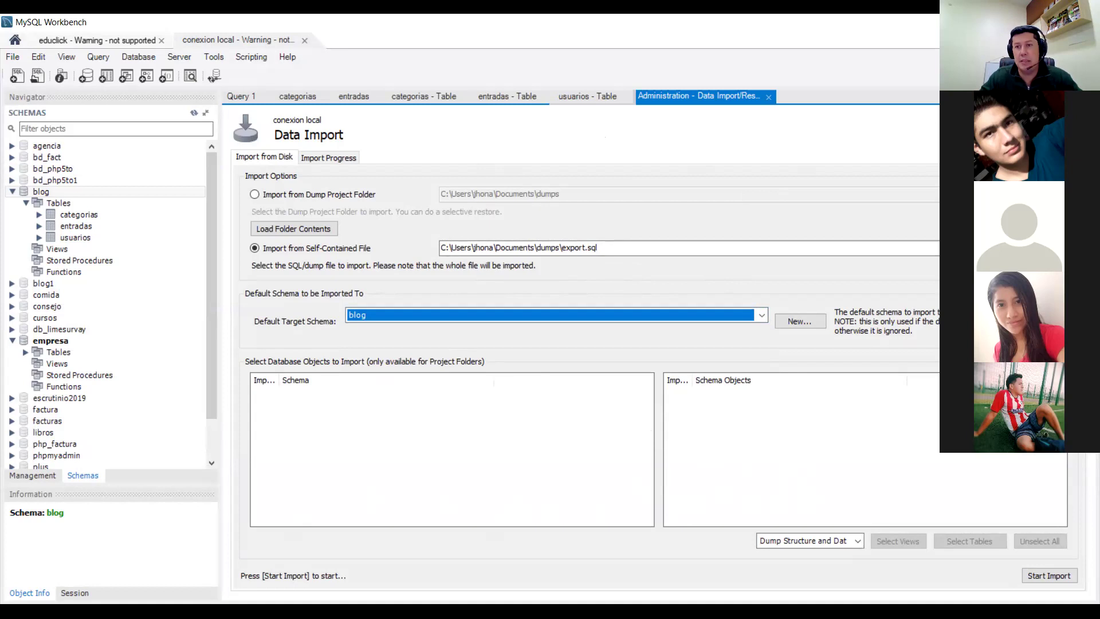
click(768, 97)
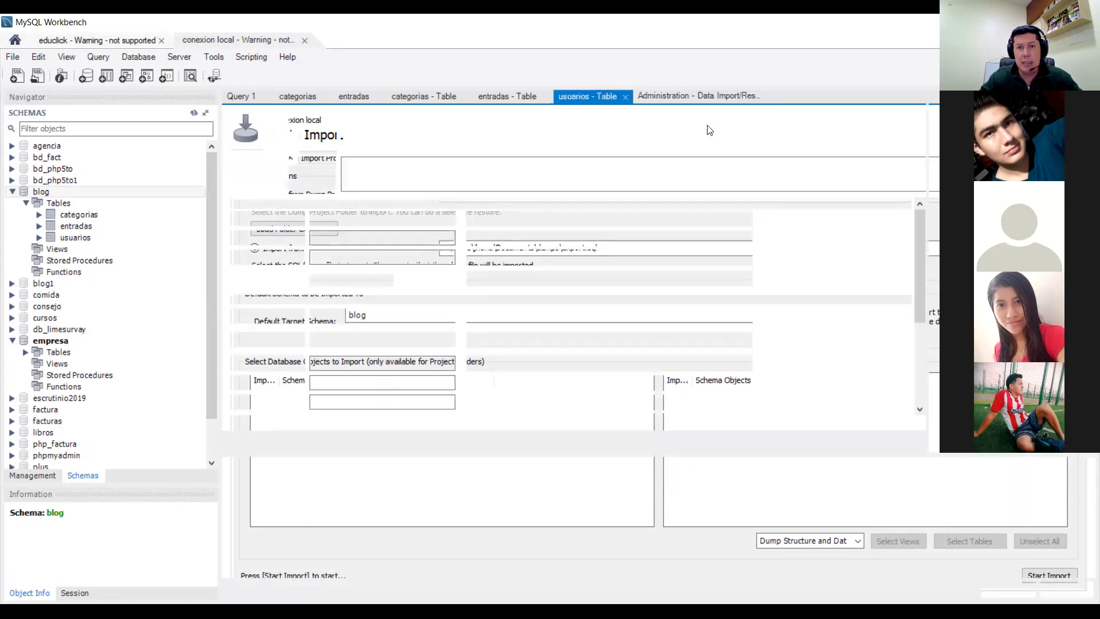
click(16, 58)
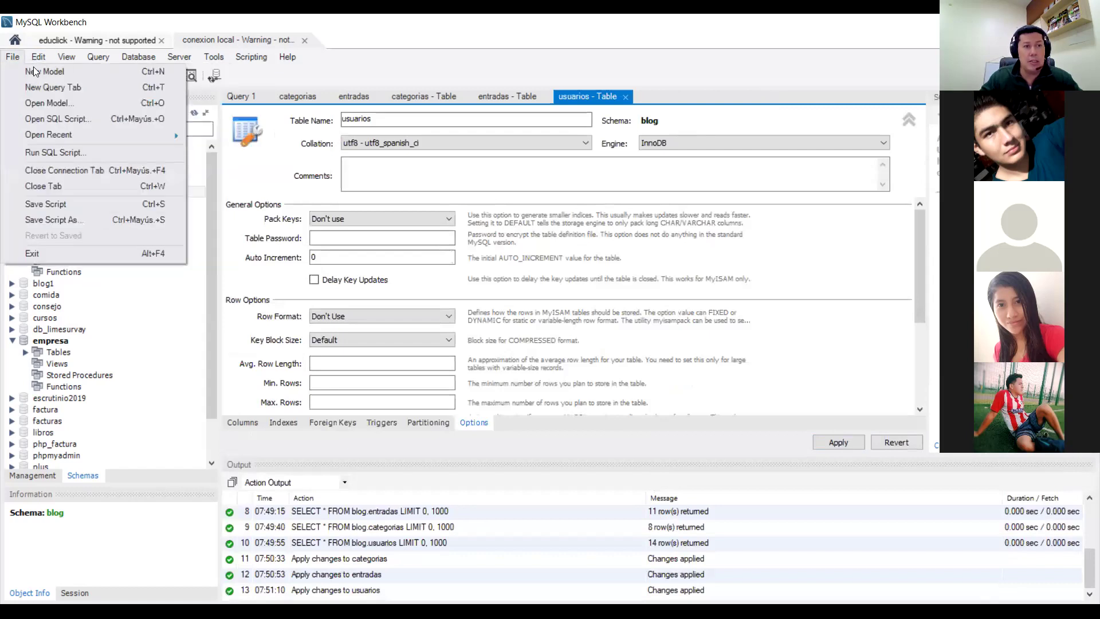
key(Escape)
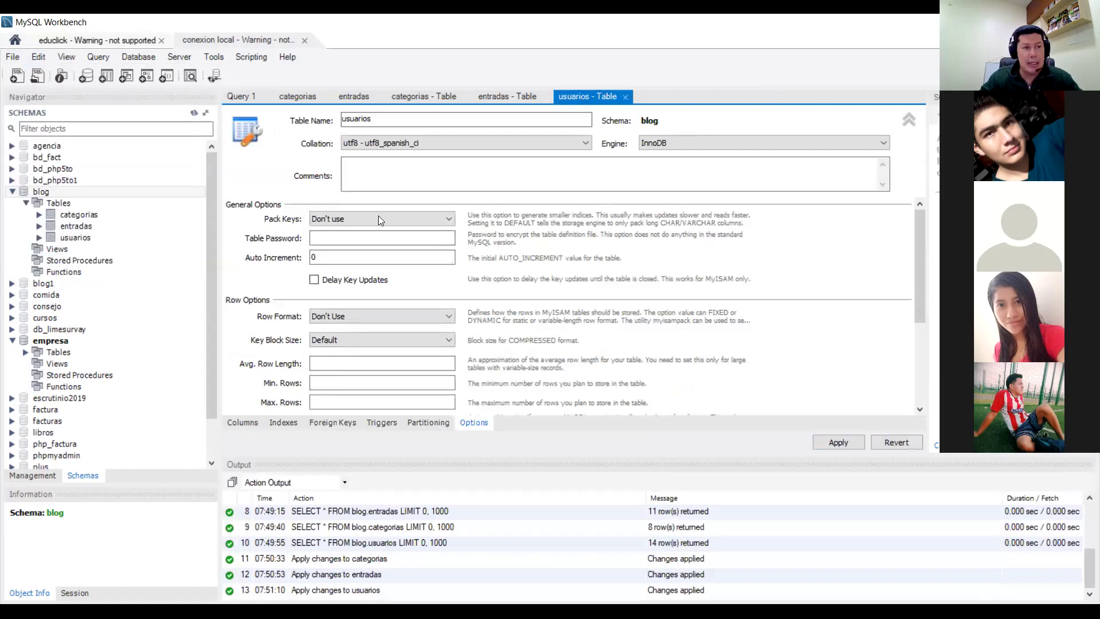
click(86, 76)
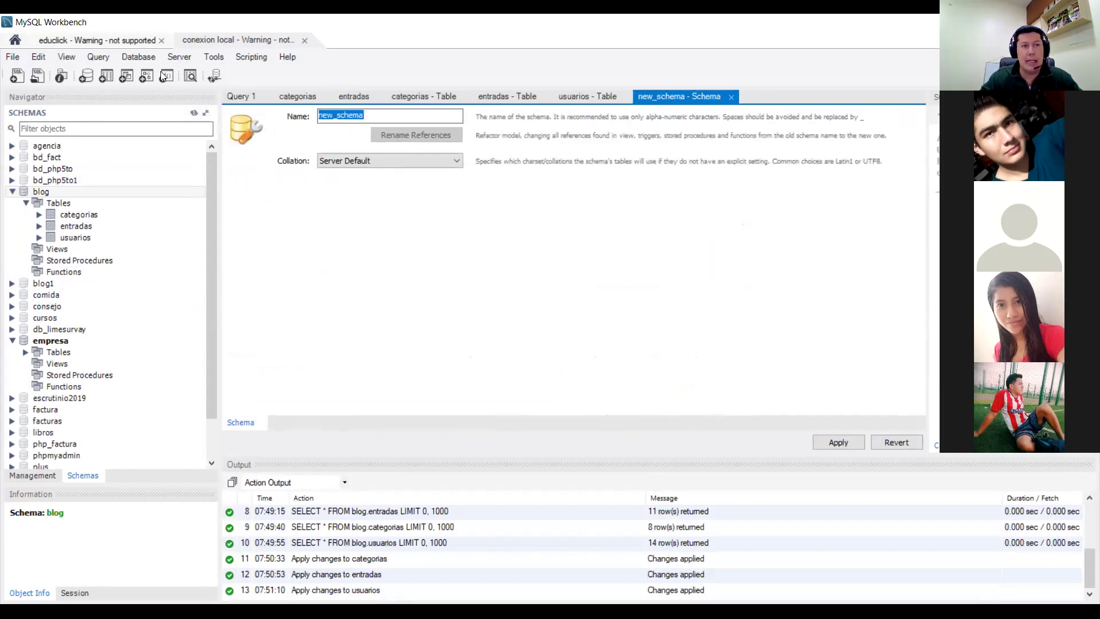
Step: Close the conexion local session and reopen that connection, continuing past the version warning and ignoring the workspace restore error
click(304, 40)
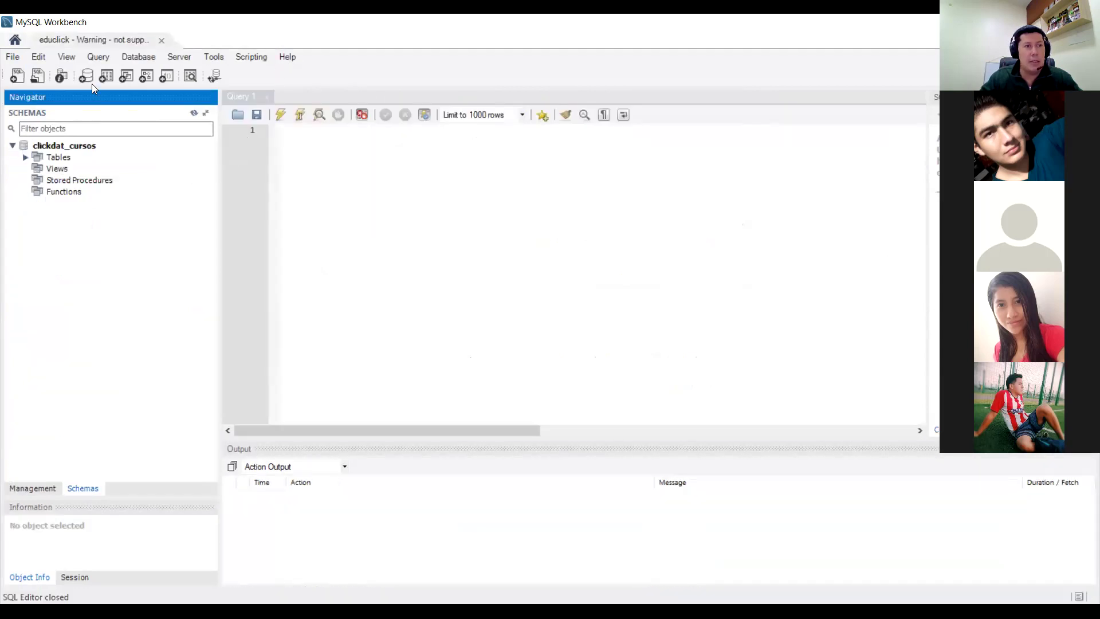
click(16, 40)
click(91, 132)
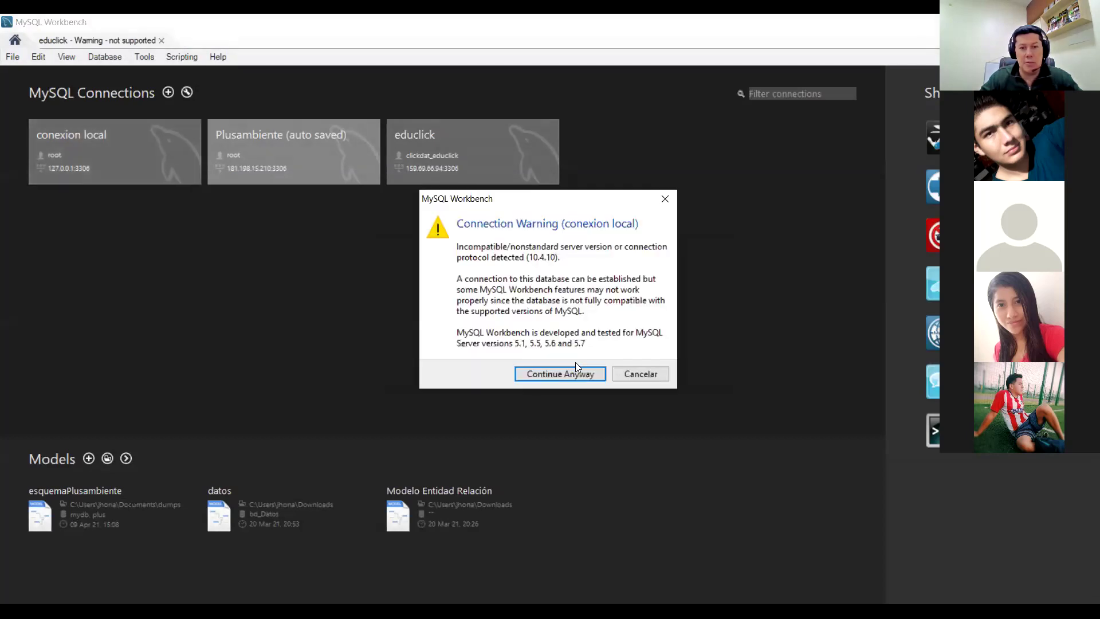
click(575, 377)
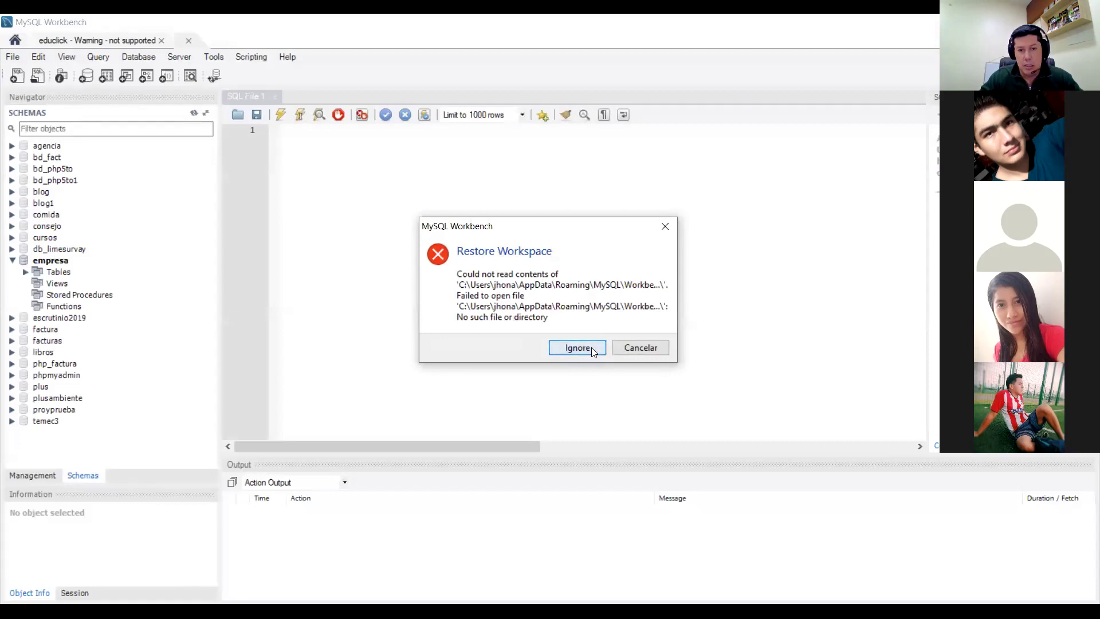
click(591, 347)
Step: Load blog20210826.sql from the Documents\dumps folder as an SQL script to run
click(21, 57)
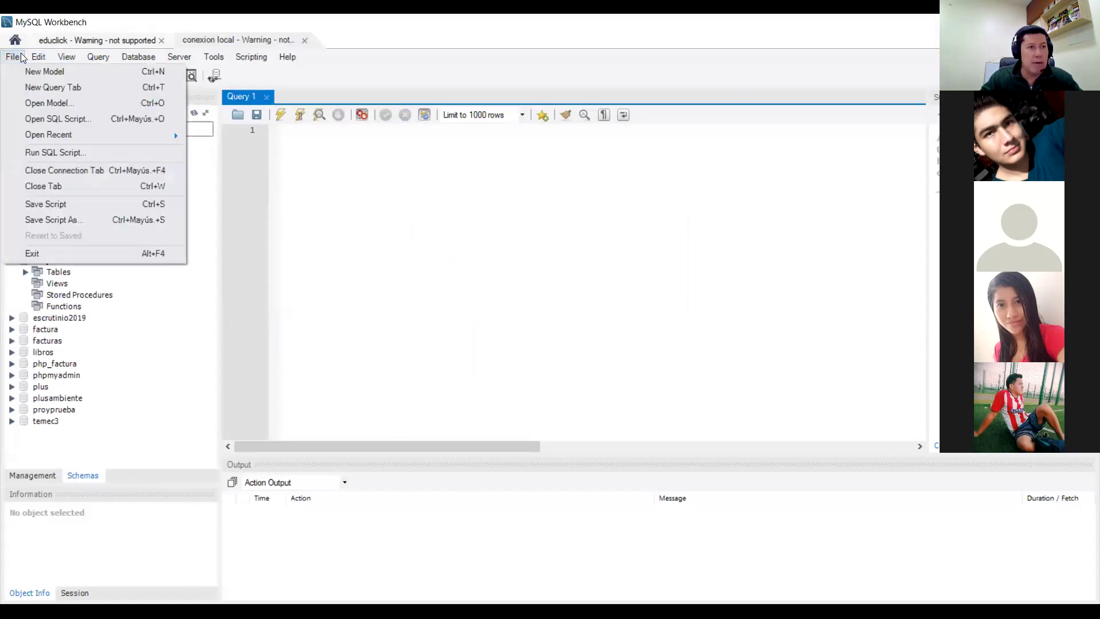
click(49, 153)
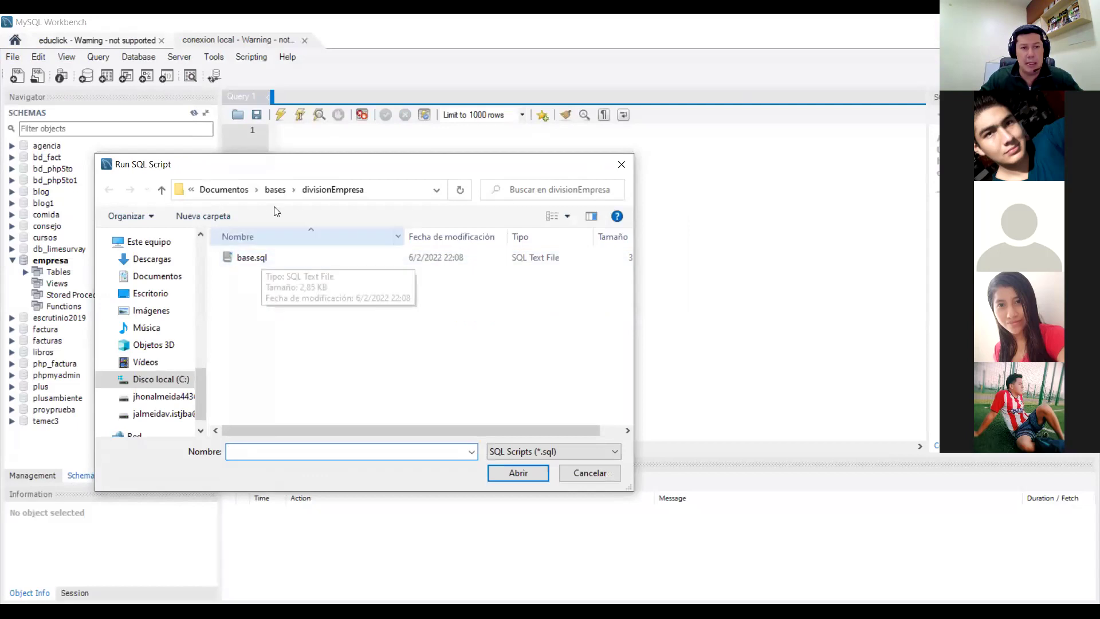
click(237, 194)
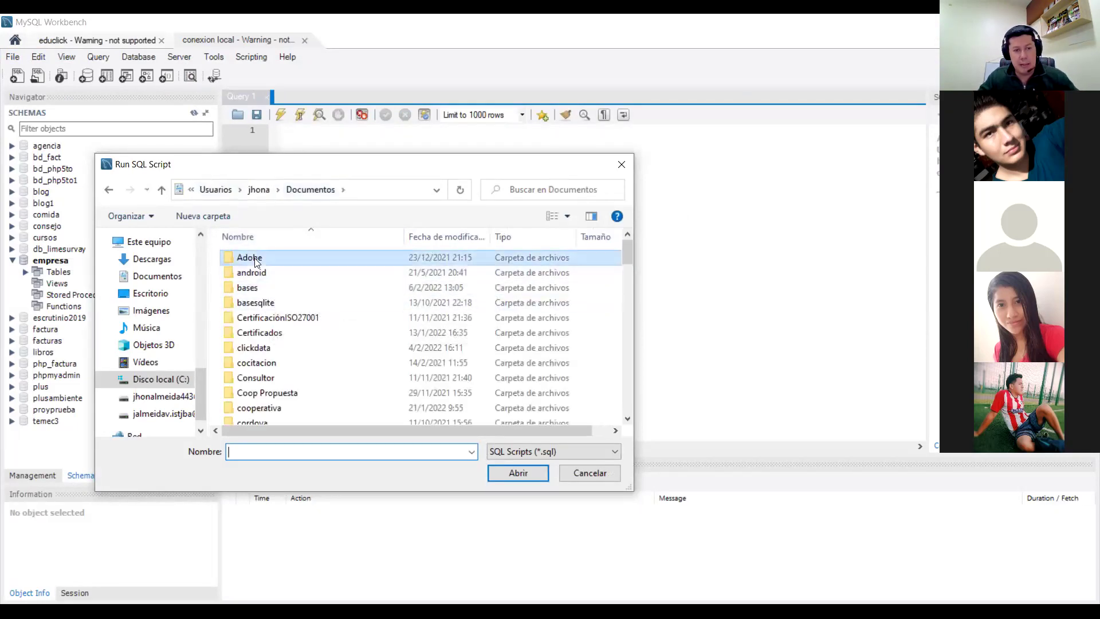
scroll(256, 275, down, 5)
click(257, 284)
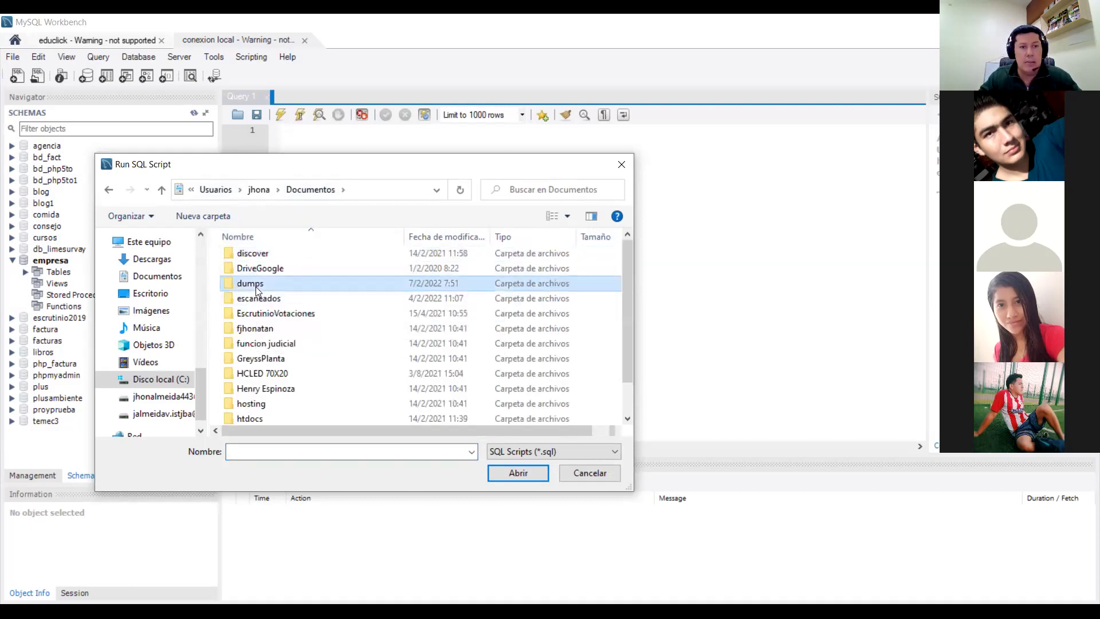
double_click(256, 285)
click(273, 261)
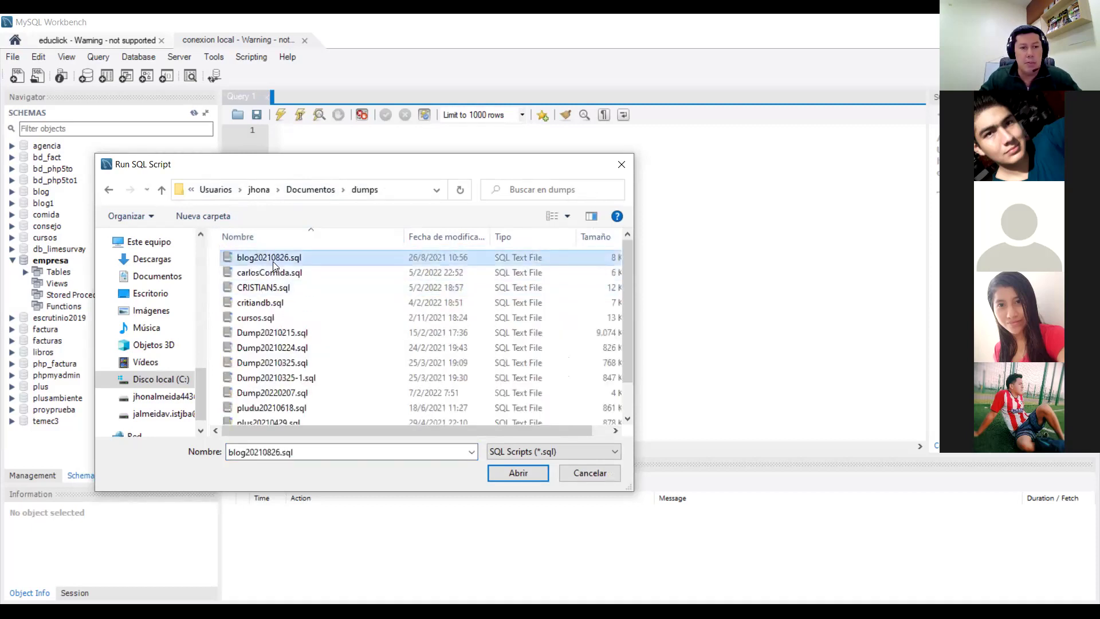
click(540, 476)
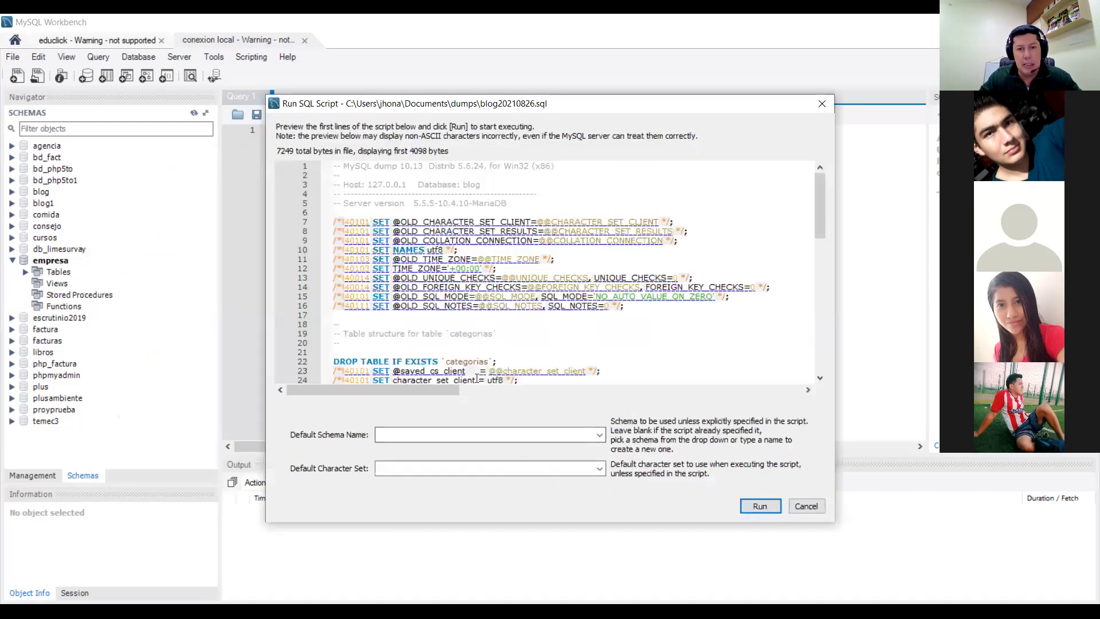
Step: Set the default schema name for the blog20210826.sql script to blog
click(601, 435)
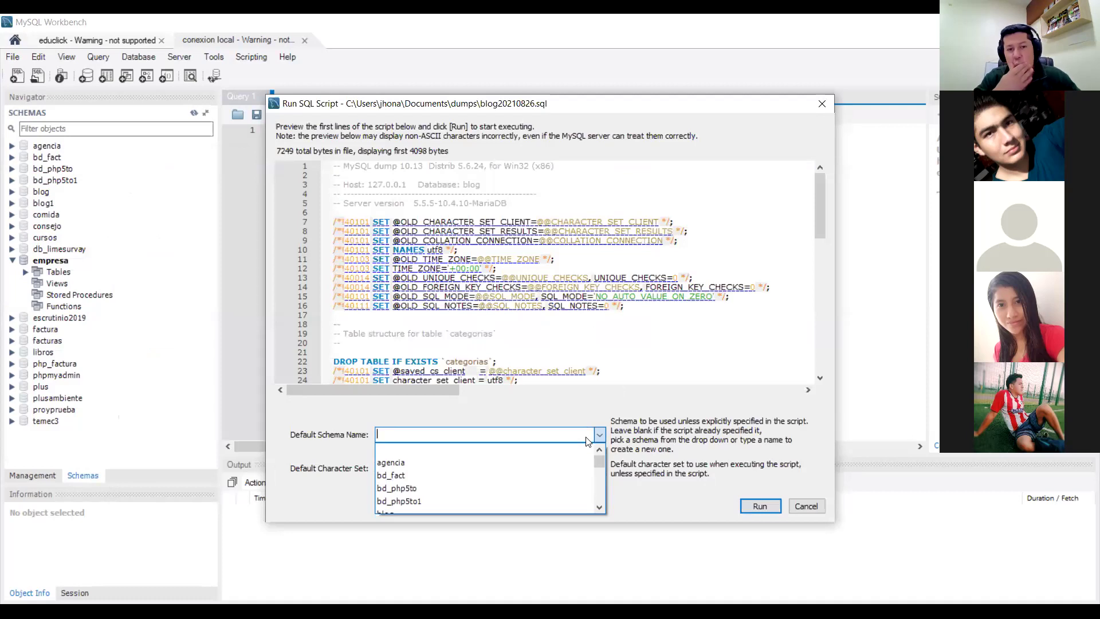
text(utf)
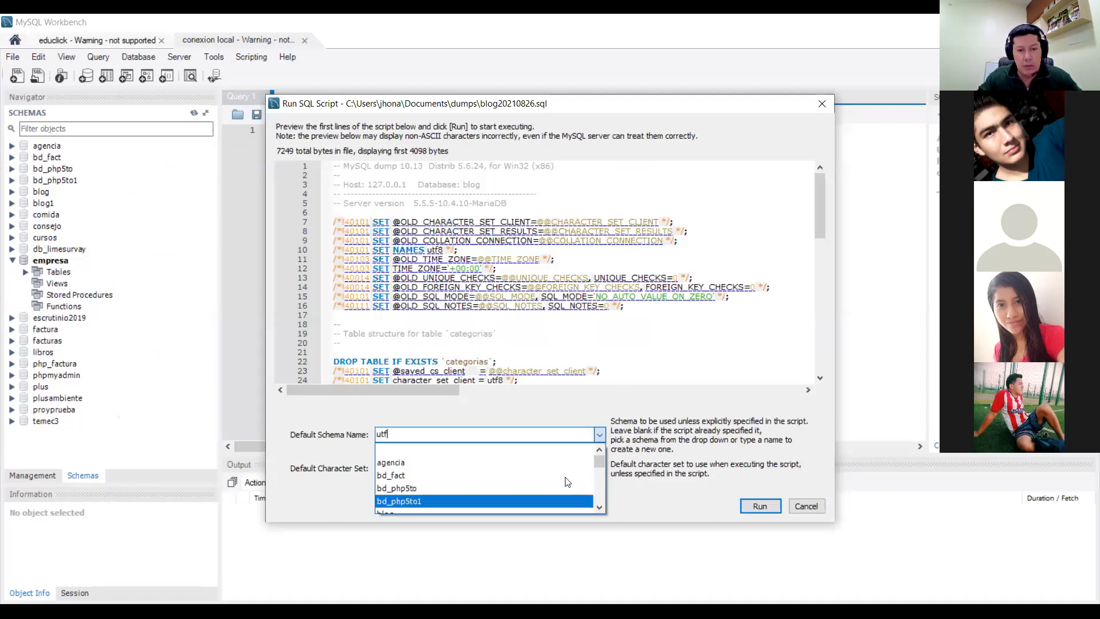
scroll(515, 488, down, 5)
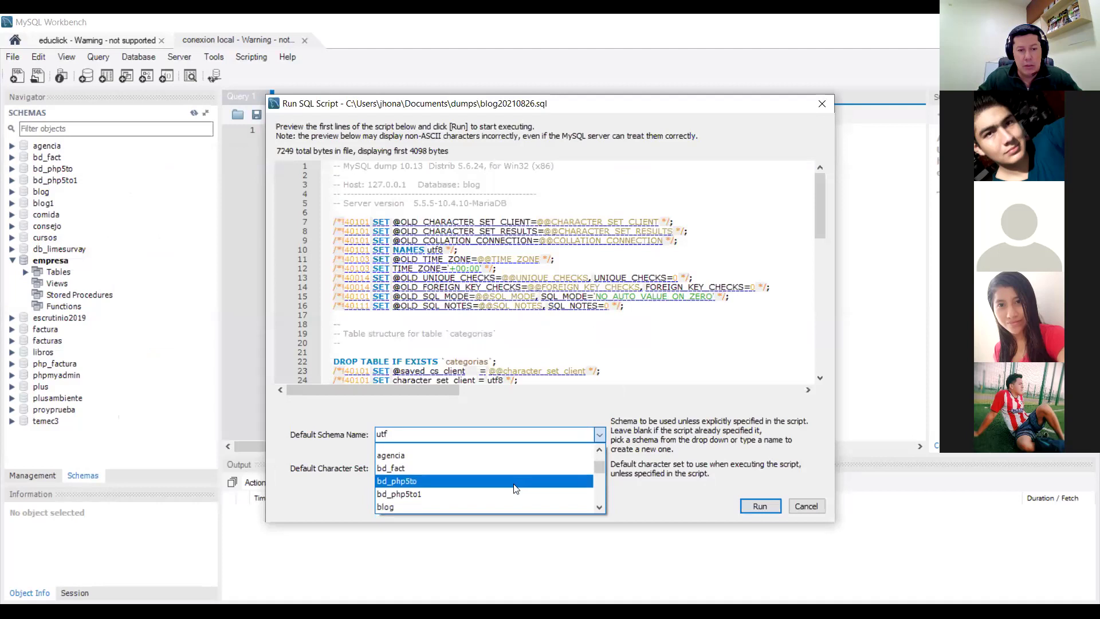
scroll(515, 488, up, 4)
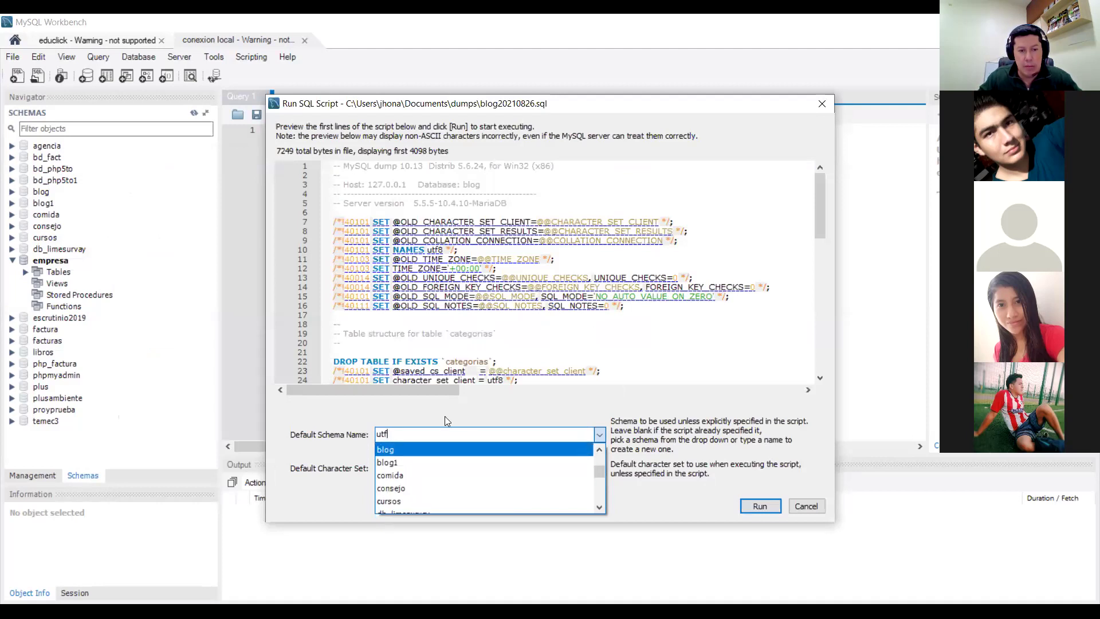
click(406, 434)
key(ctrl+a)
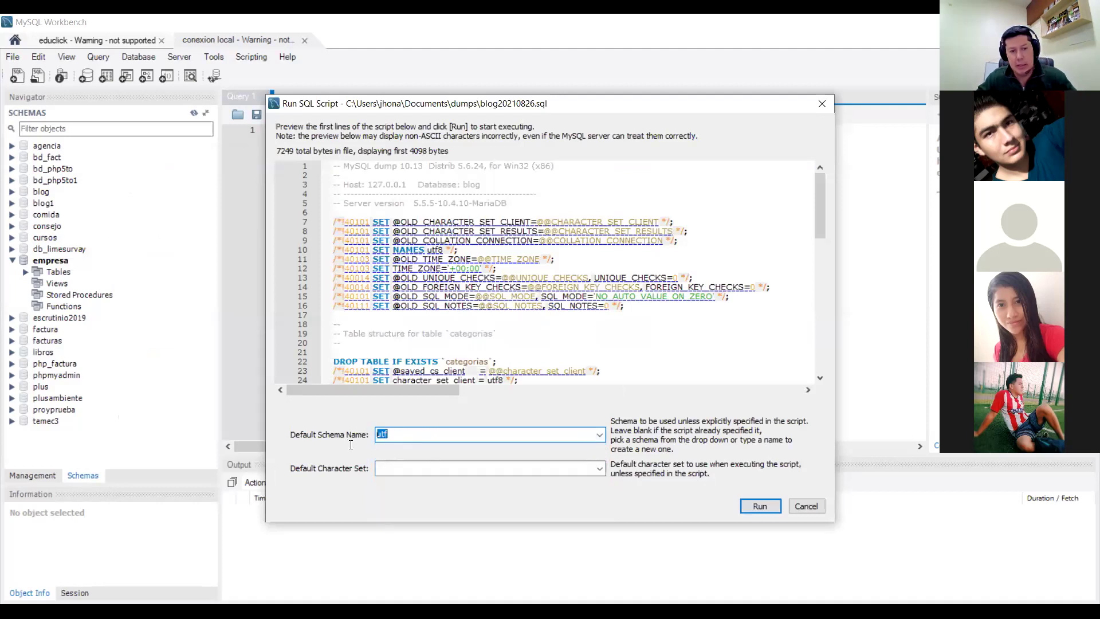
text(b)
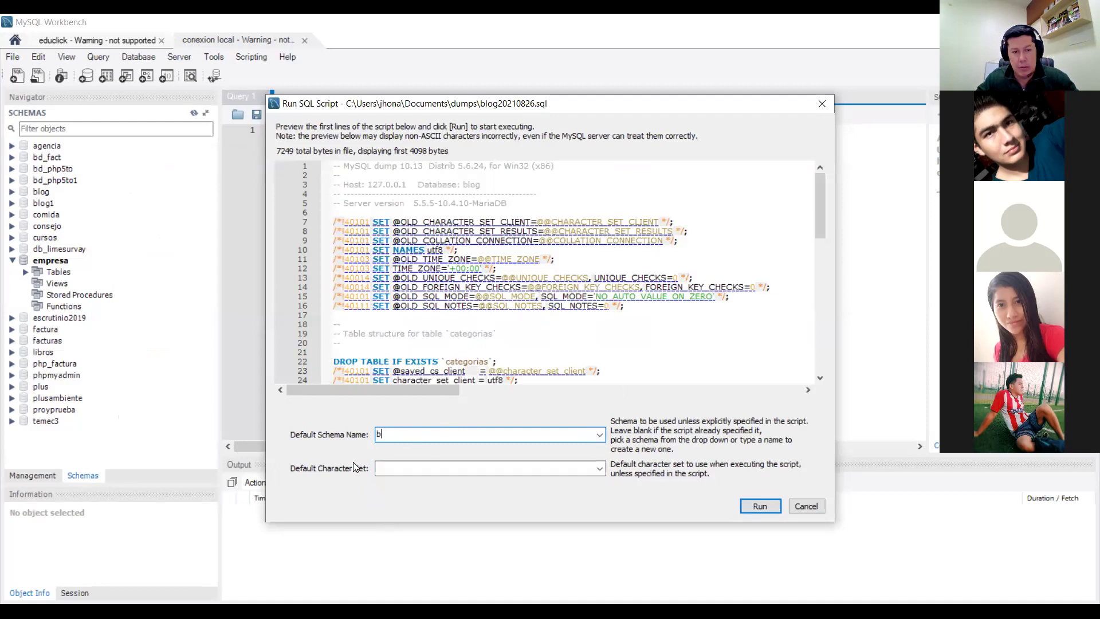
click(599, 435)
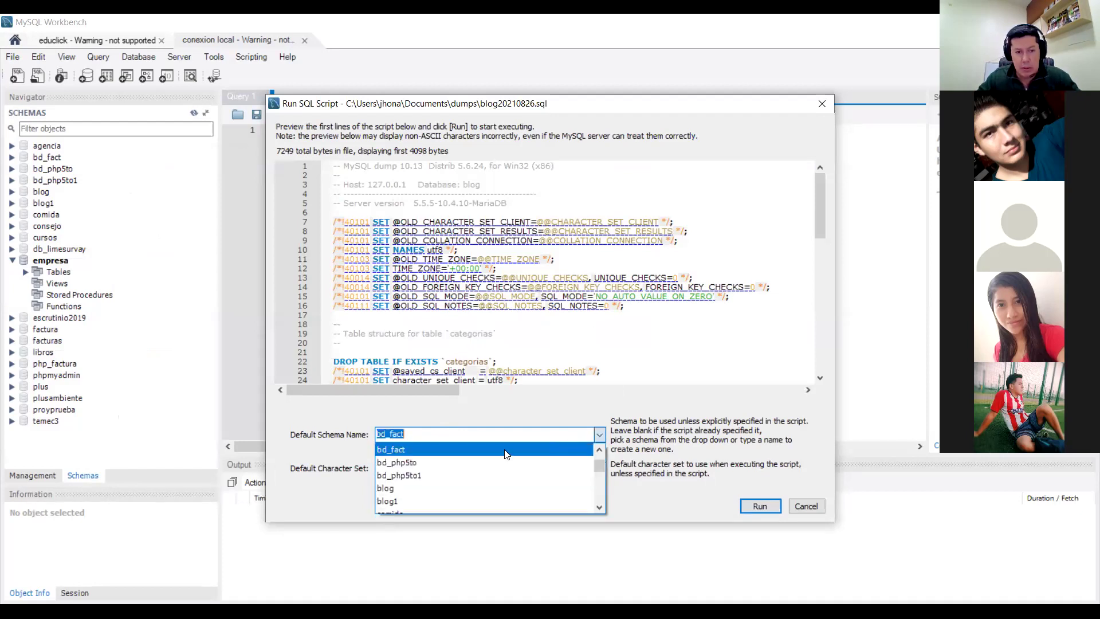
click(477, 487)
Step: Set the script's default character set to utf8 and cancel the script run
click(459, 469)
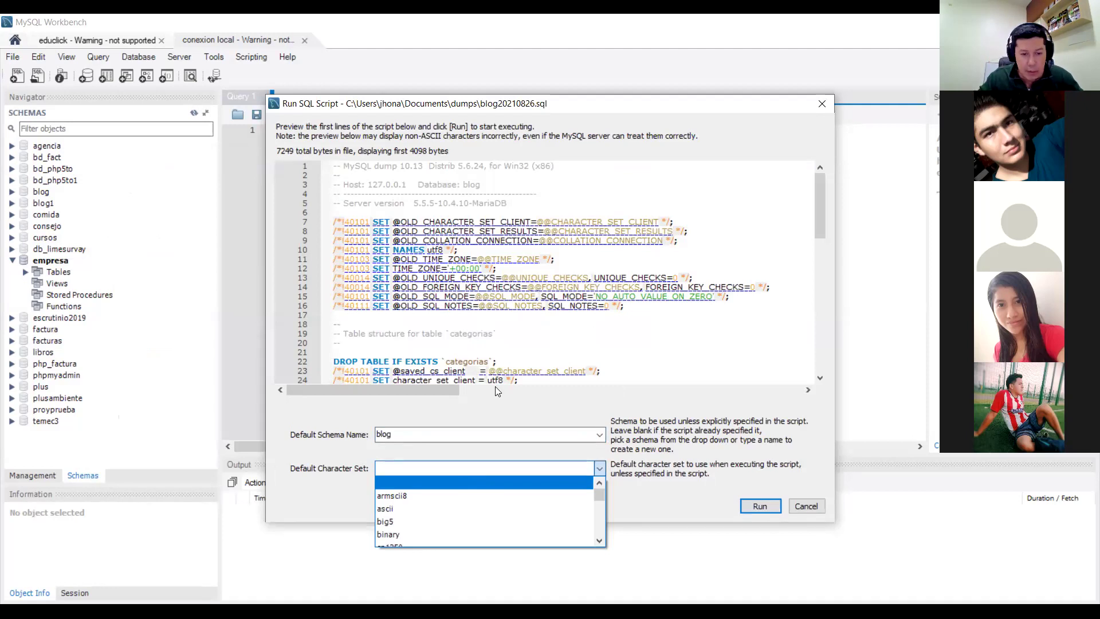
scroll(495, 387, down, 2)
scroll(441, 516, down, 1)
scroll(441, 519, down, 9)
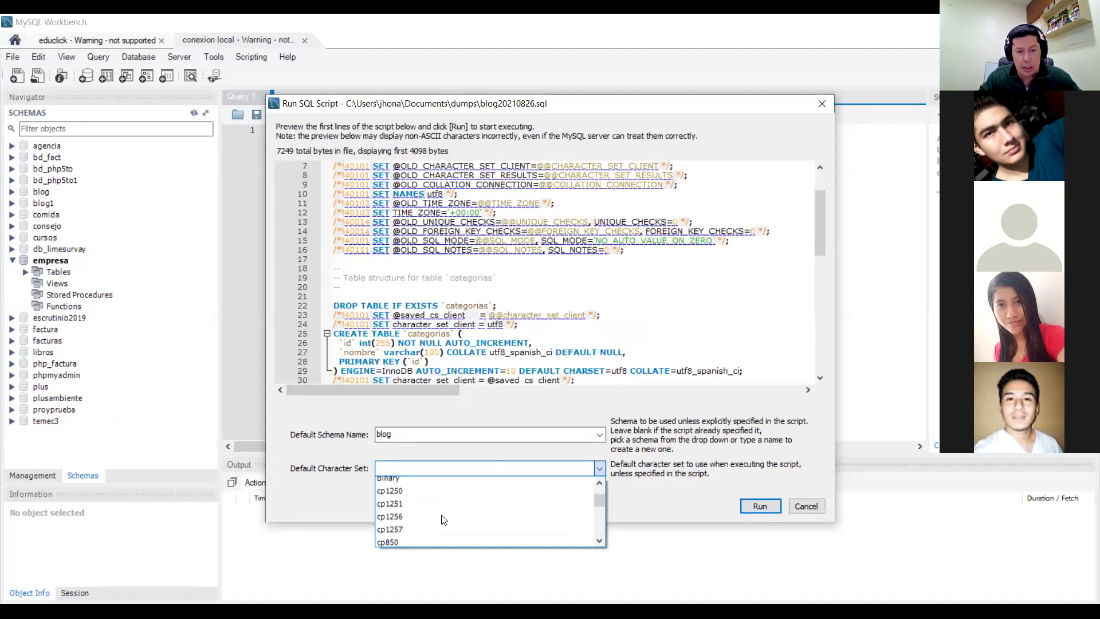
scroll(441, 519, down, 2)
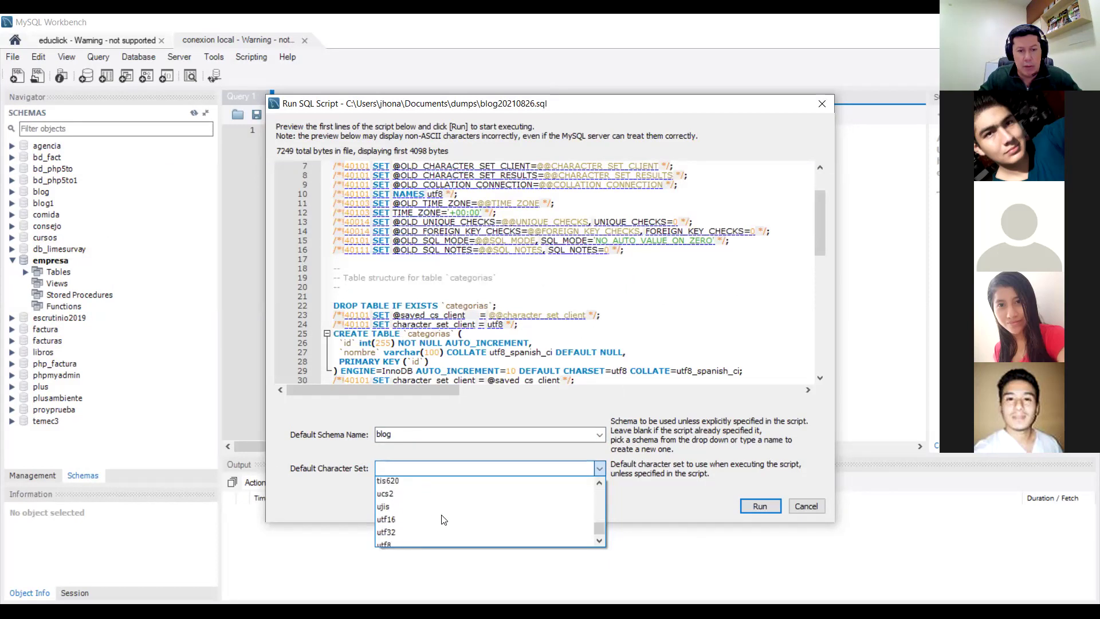
click(438, 519)
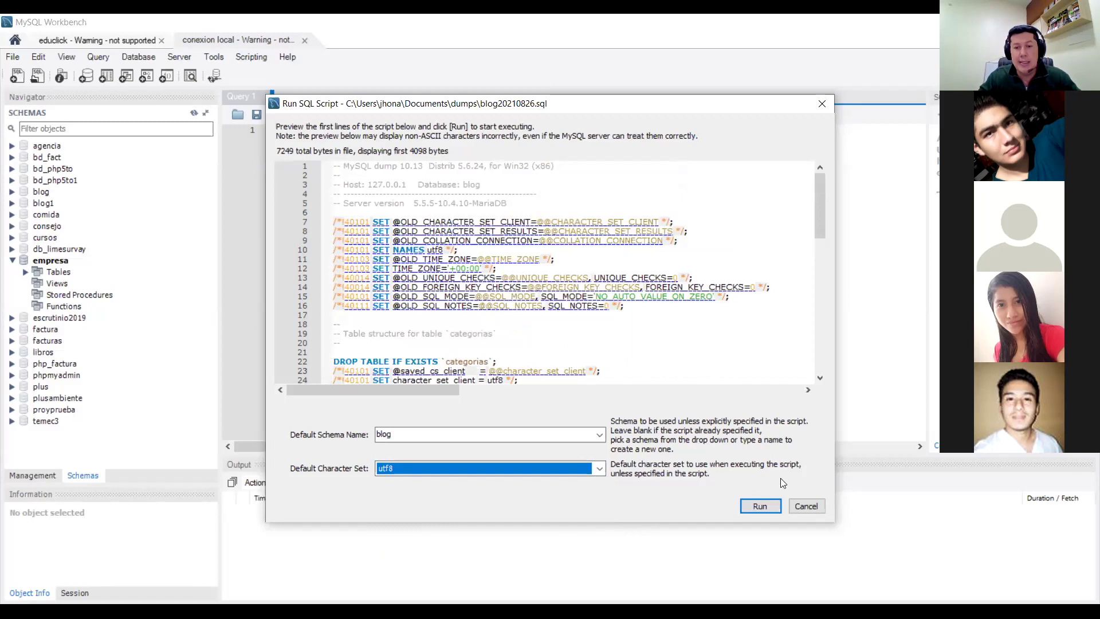
click(813, 508)
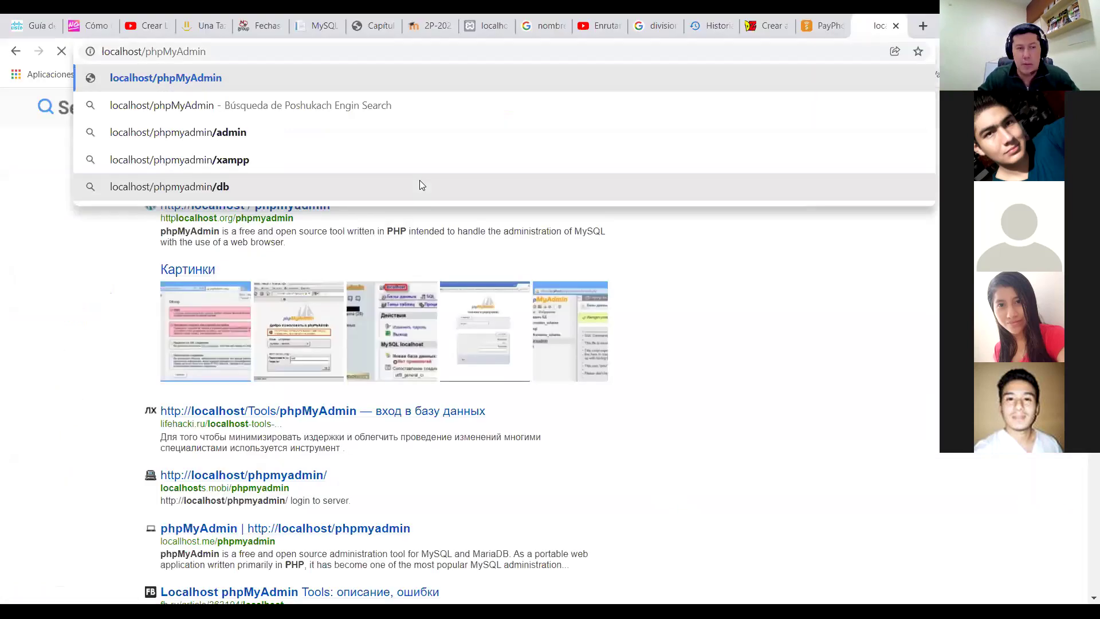
Step: Try to open localhost/phpMyAdmin in the browser and close its page
key(Return)
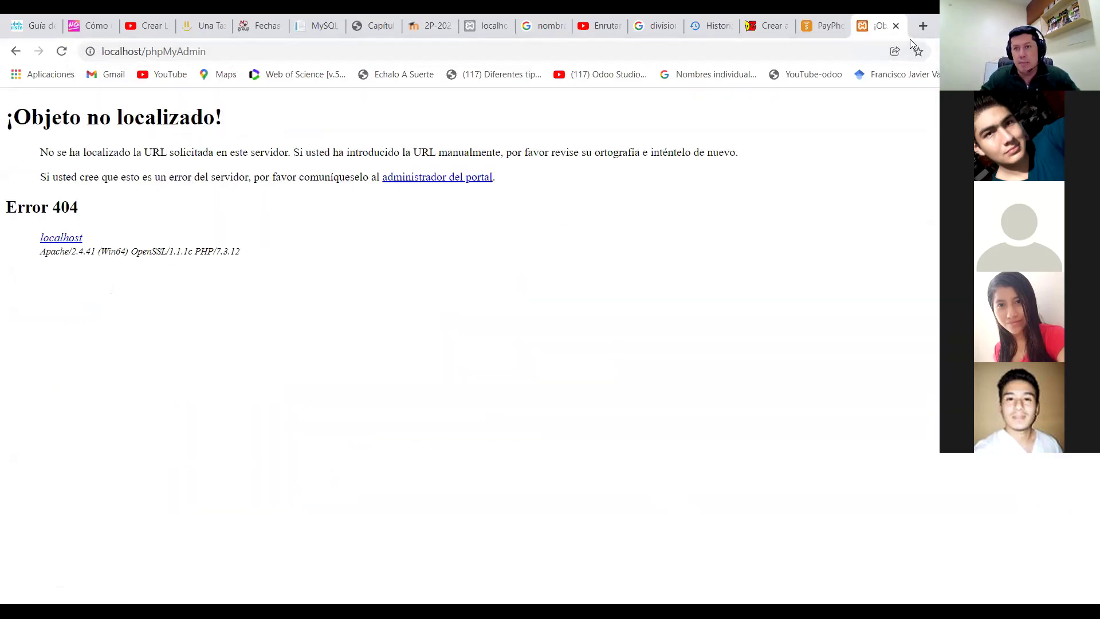
click(895, 25)
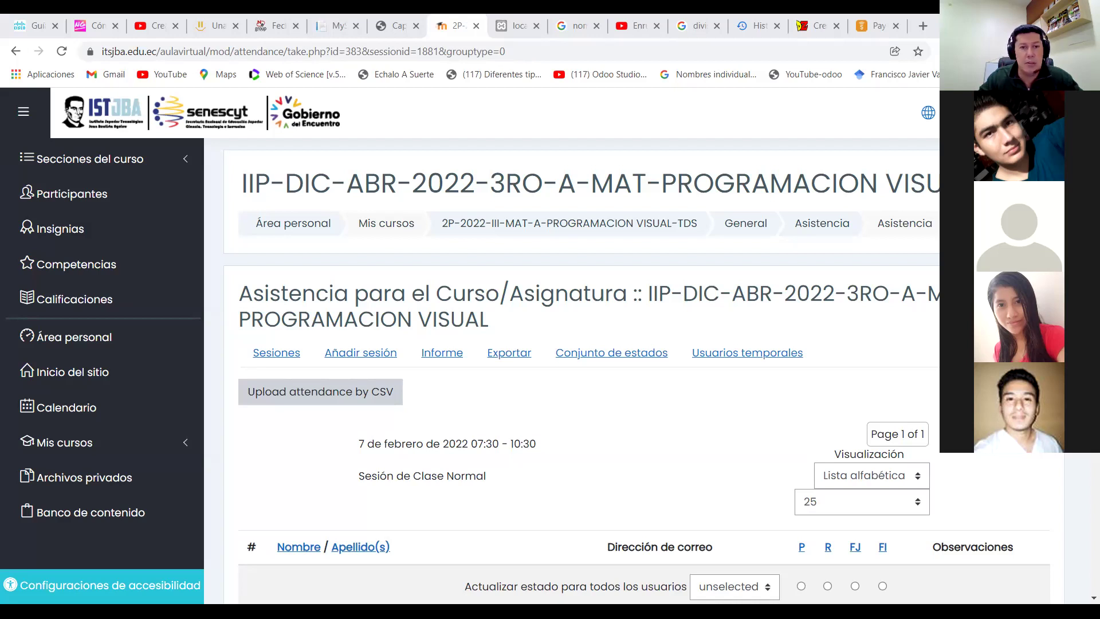
Step: Switch to the phpMyAdmin window, return to its home page and open the server-level import form
key(alt+Tab)
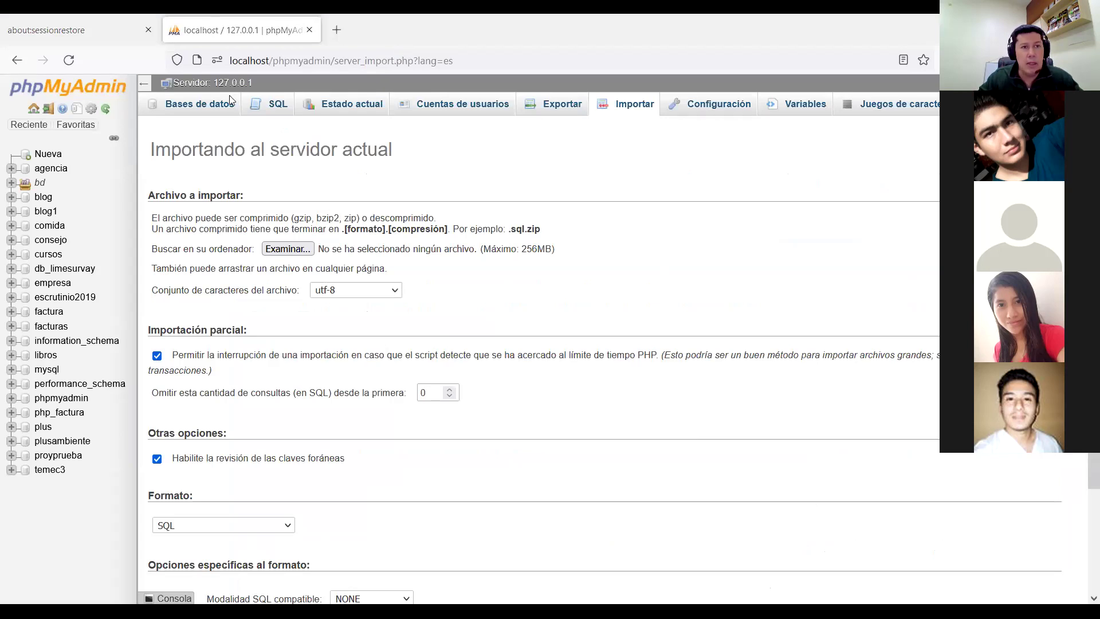
click(18, 61)
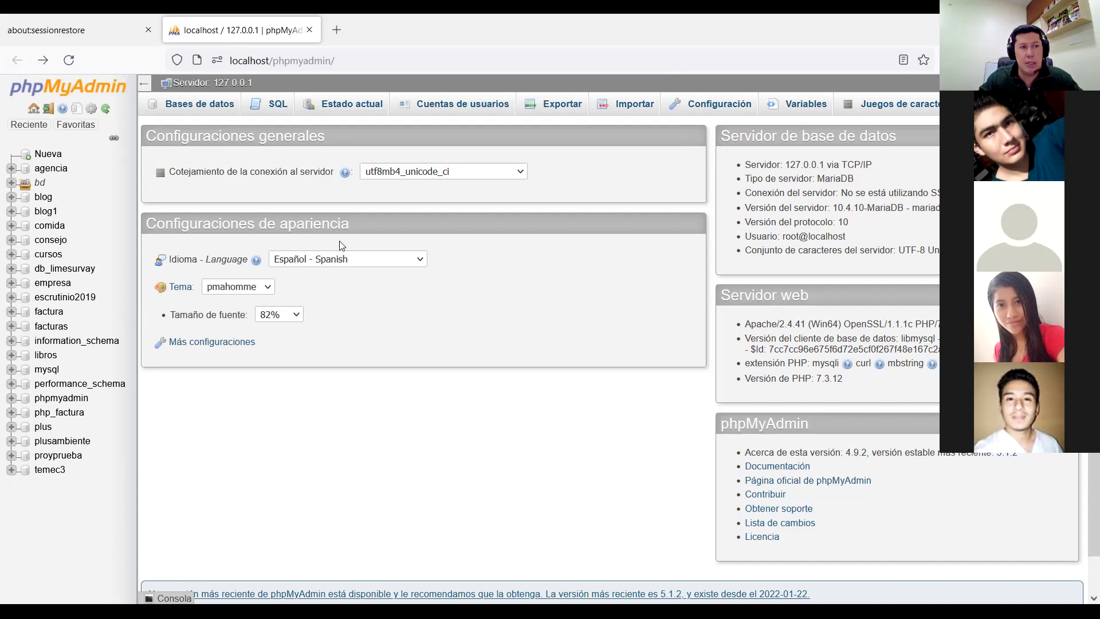
click(625, 109)
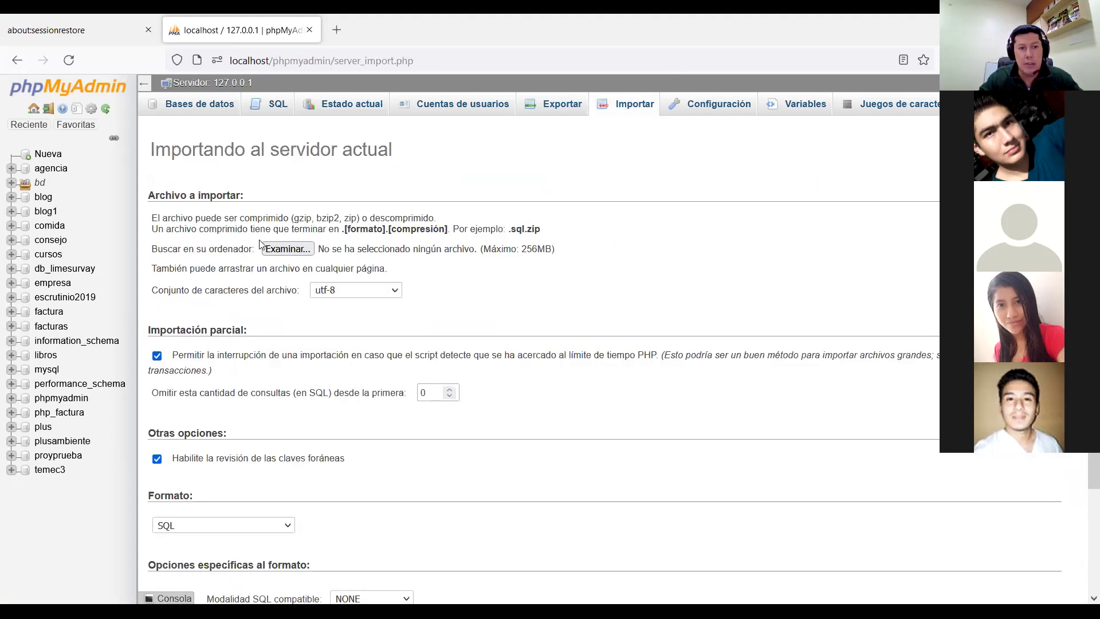
Step: Choose Dump20210215.sql from the Documents\dumps folder as the file to import
click(285, 250)
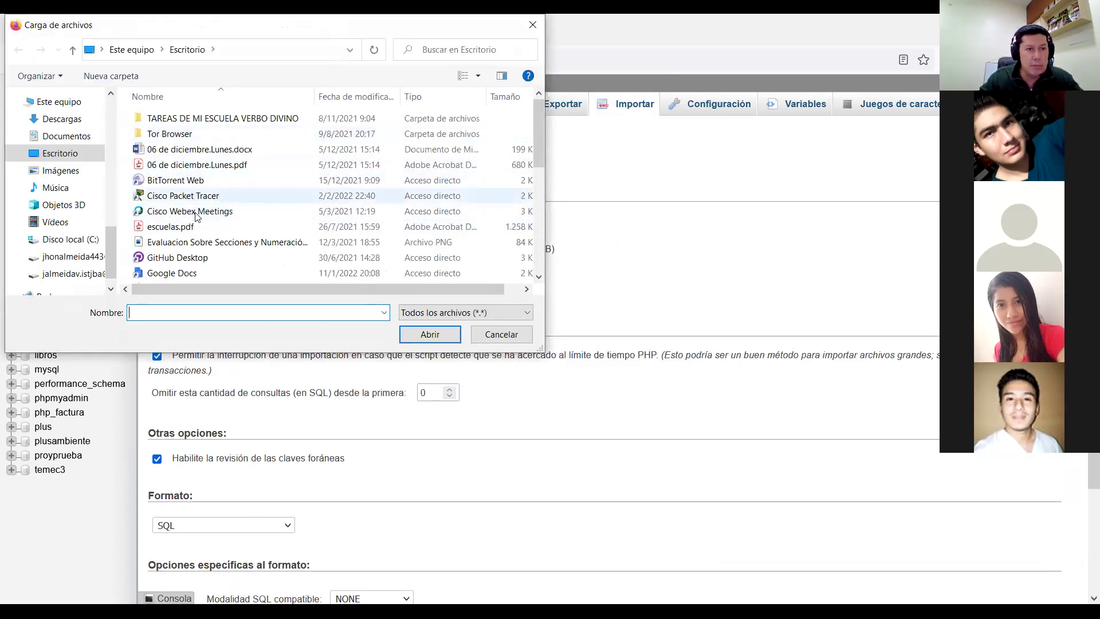
scroll(110, 199, up, 5)
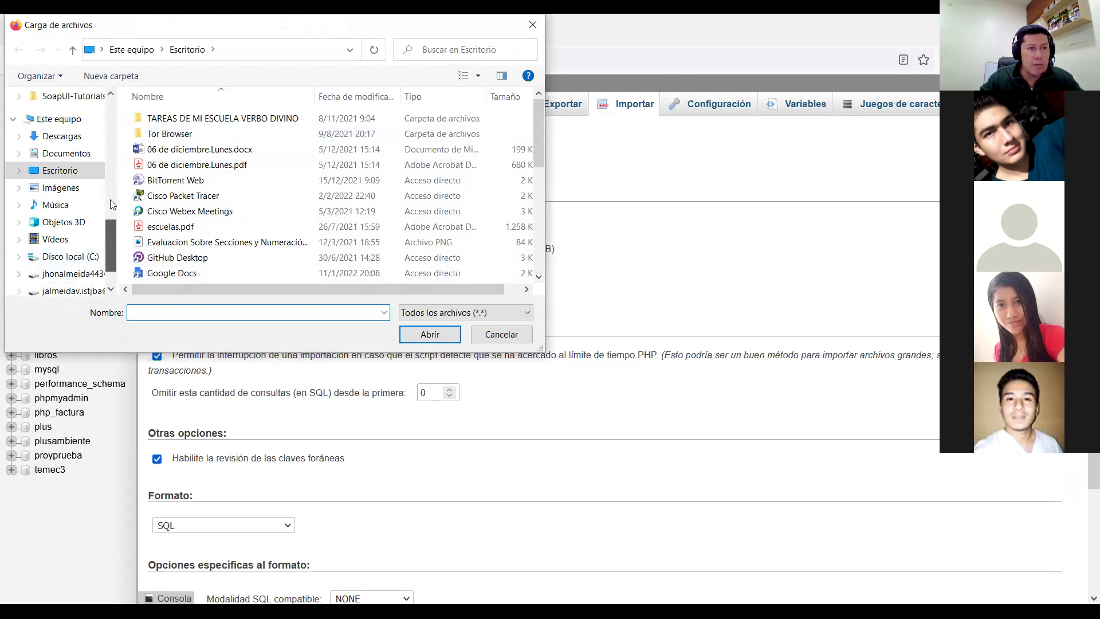
click(77, 159)
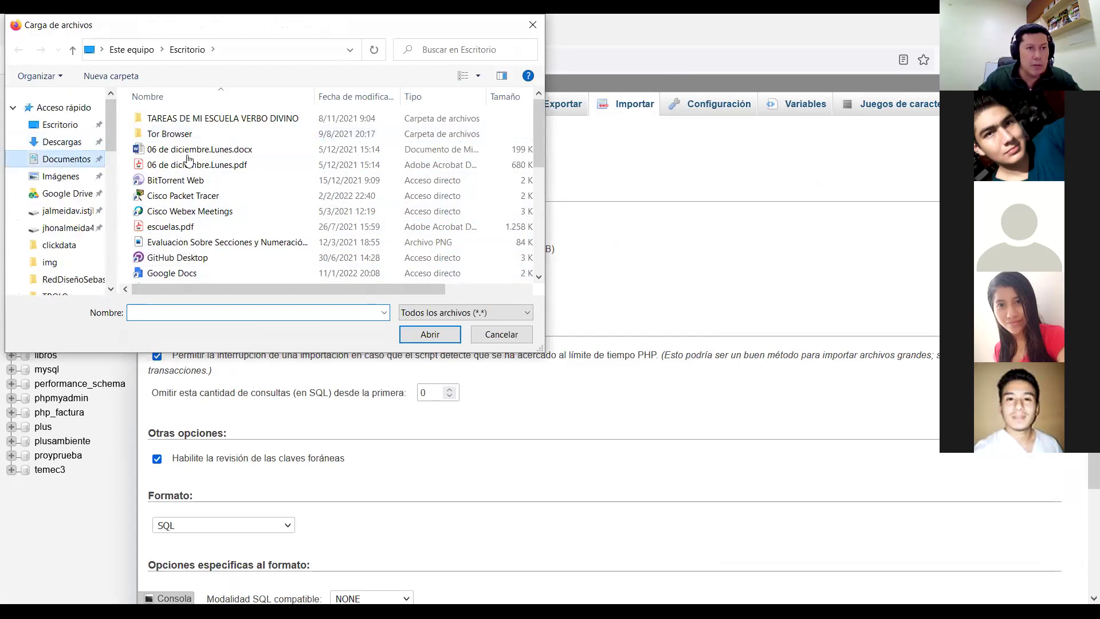
click(174, 155)
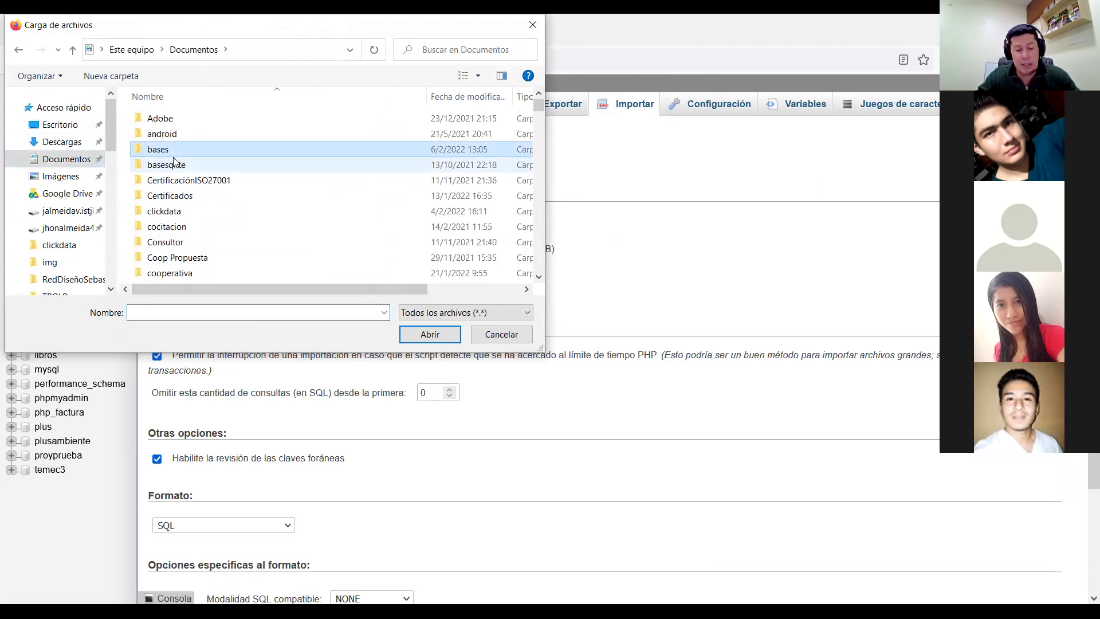
key(d)
click(174, 144)
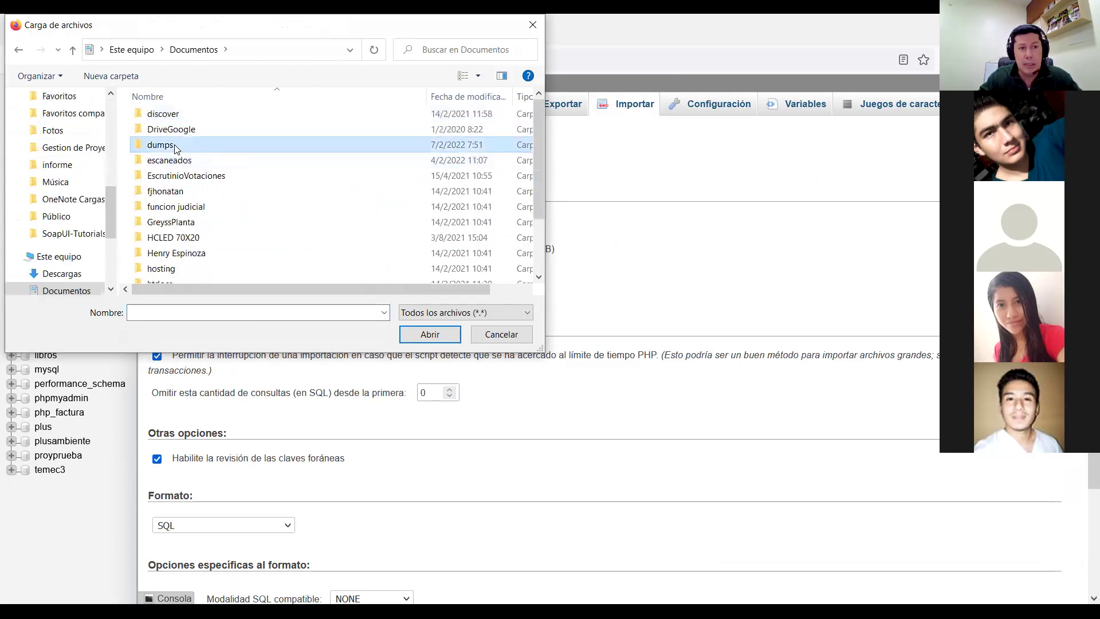
double_click(174, 144)
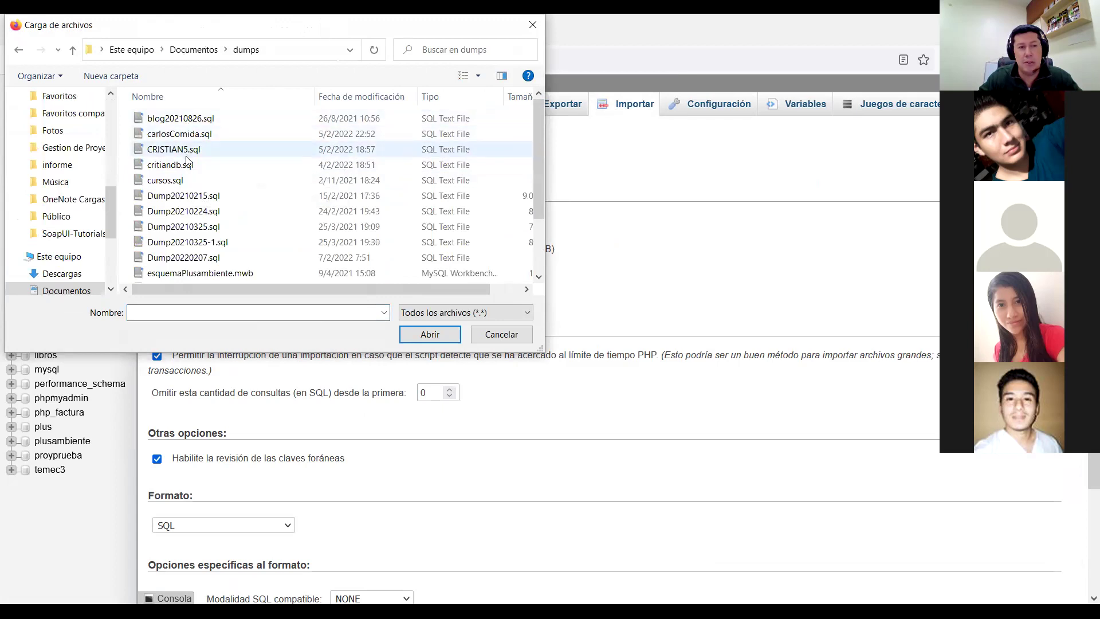
click(189, 196)
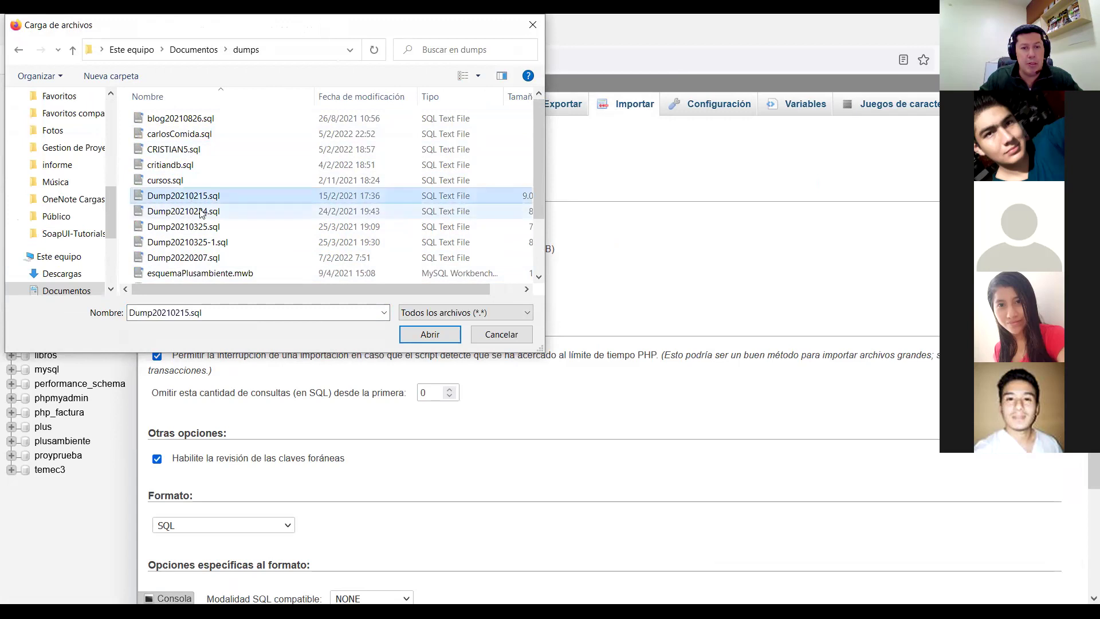
click(435, 337)
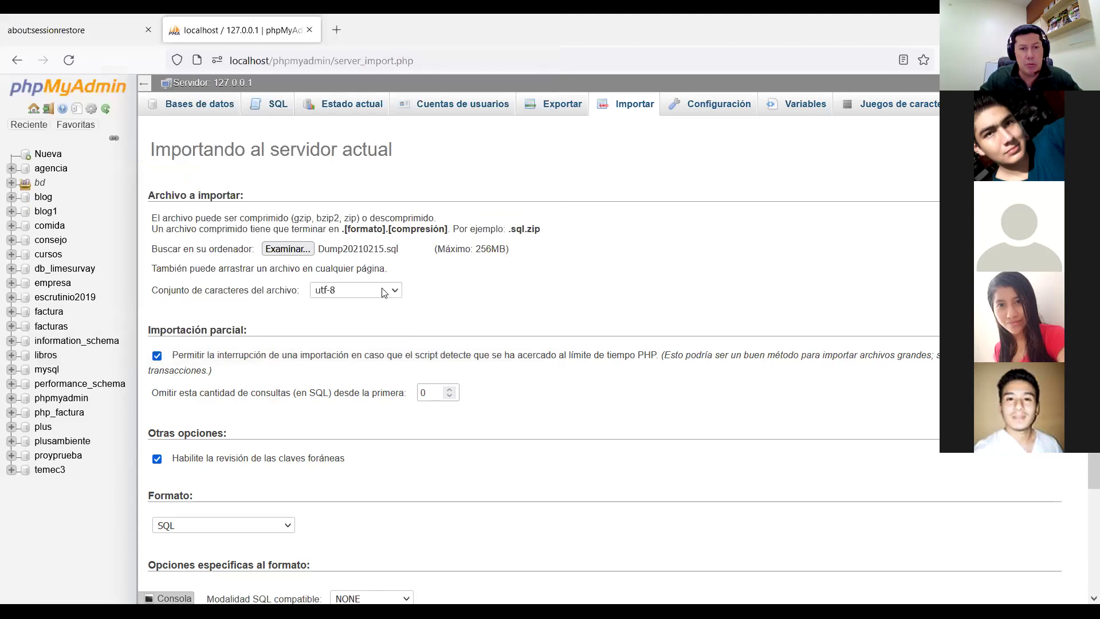
Step: Examine the available file character sets and the partial import, foreign key, format and SQL compatibility options
click(387, 295)
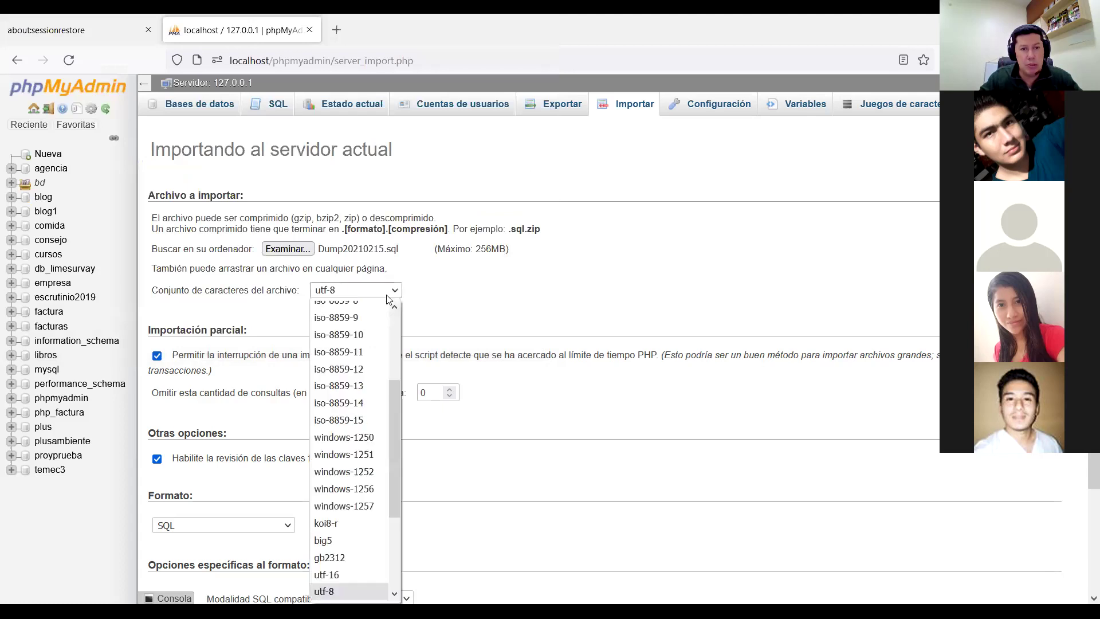
scroll(370, 341, down, 3)
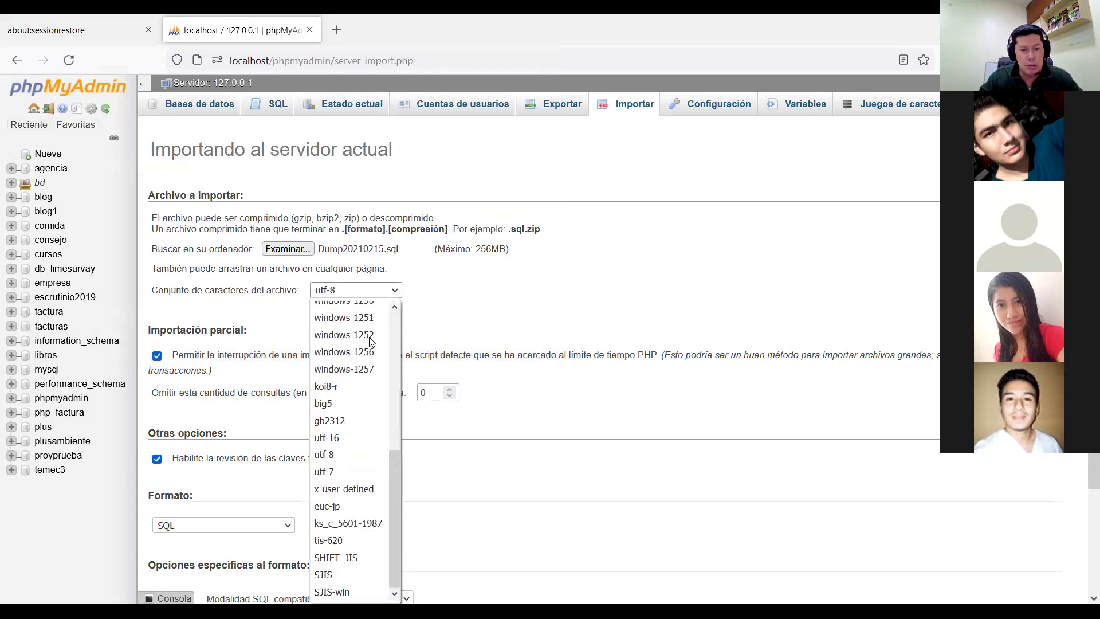
scroll(347, 459, up, 5)
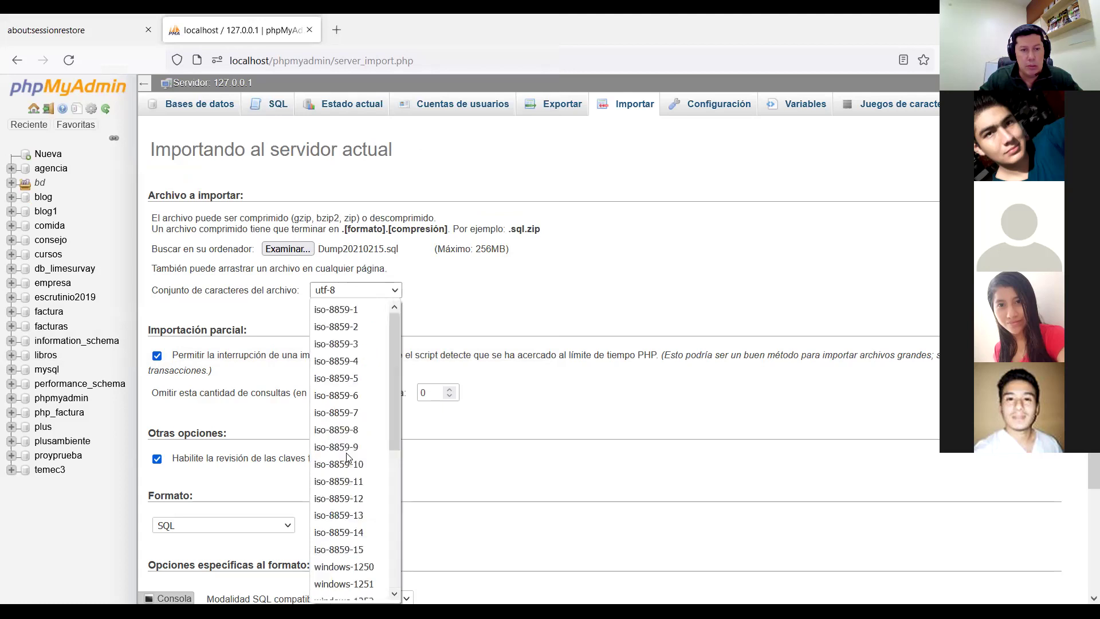
scroll(346, 455, down, 5)
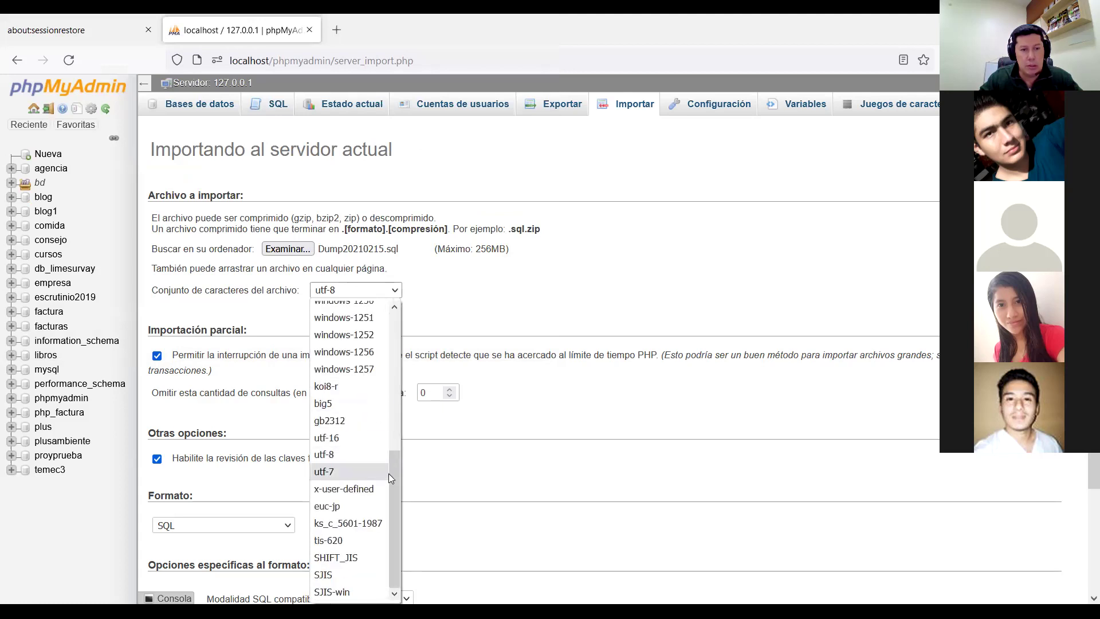
click(545, 326)
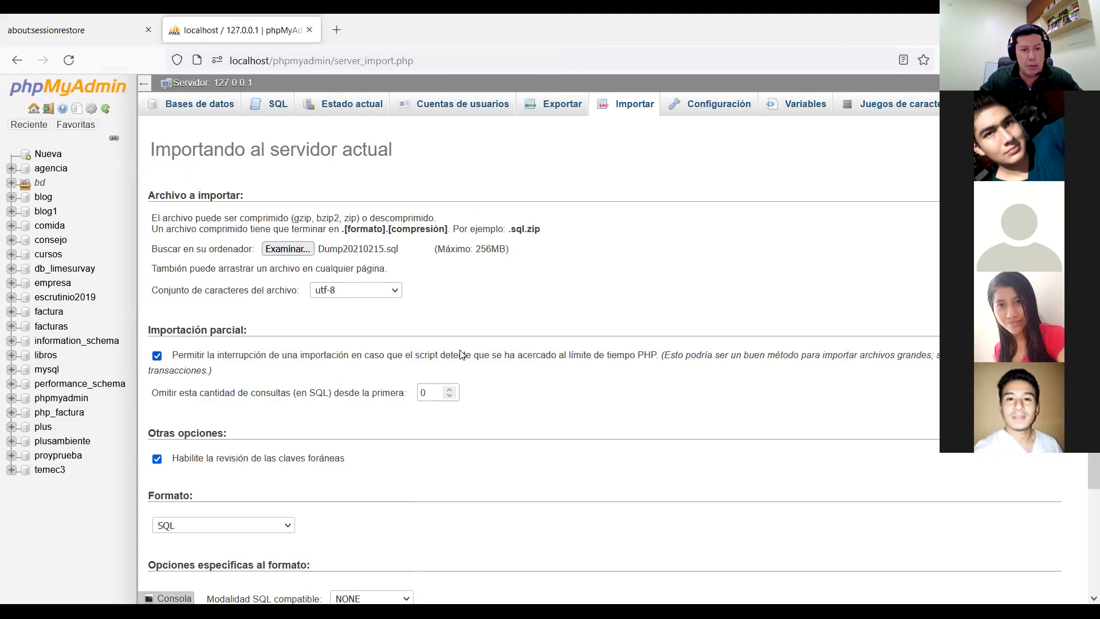
scroll(461, 354, down, 2)
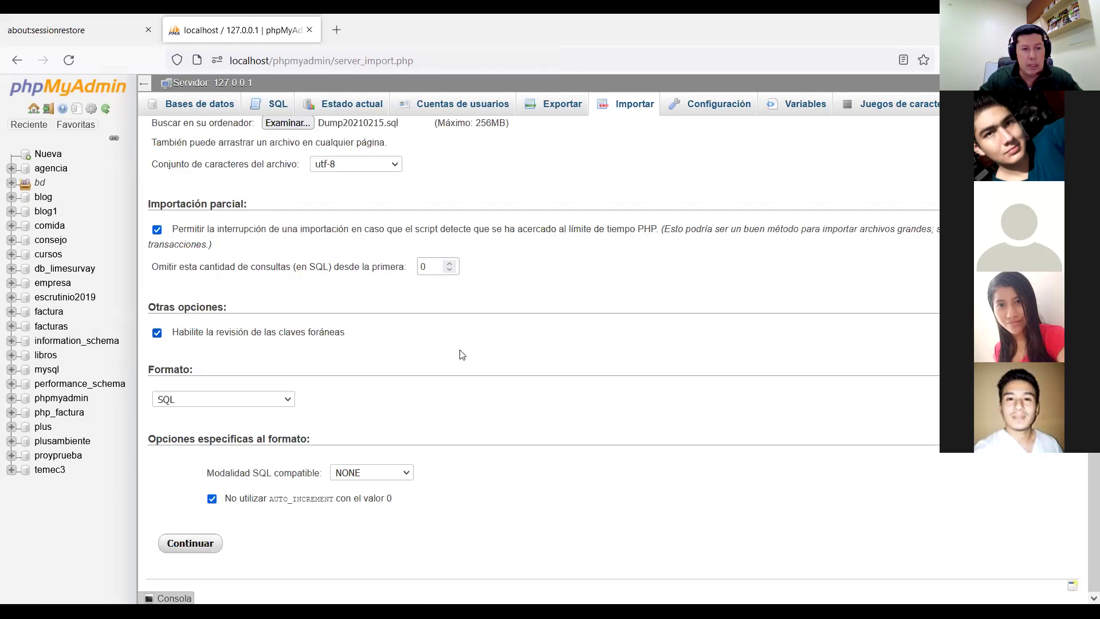
scroll(460, 353, up, 1)
scroll(460, 352, down, 1)
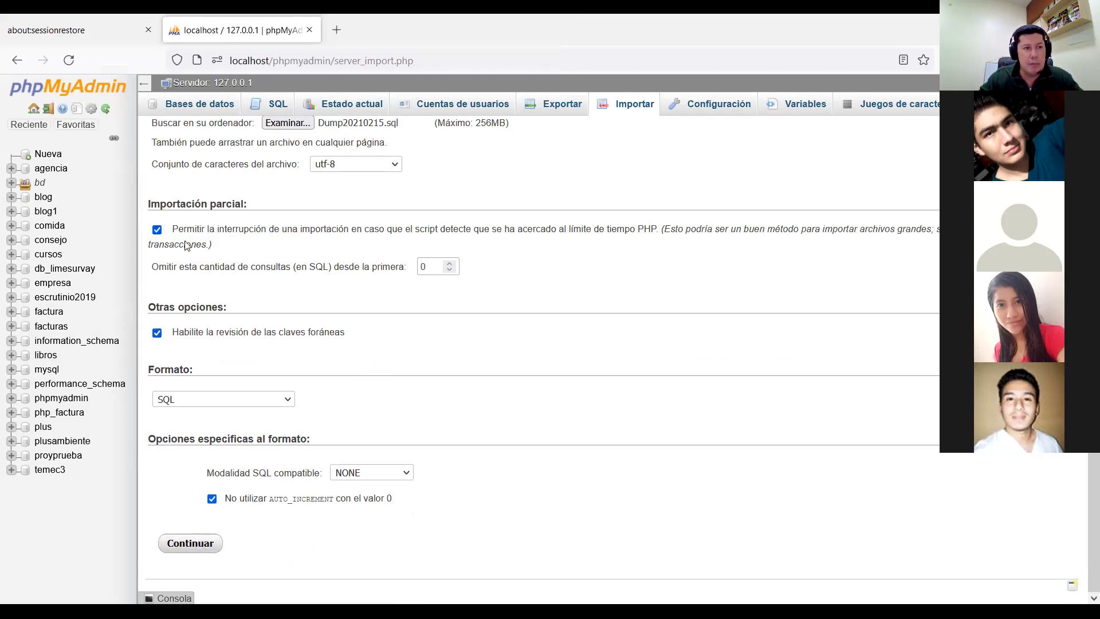
Step: Open the blog database from the server's database list
click(47, 199)
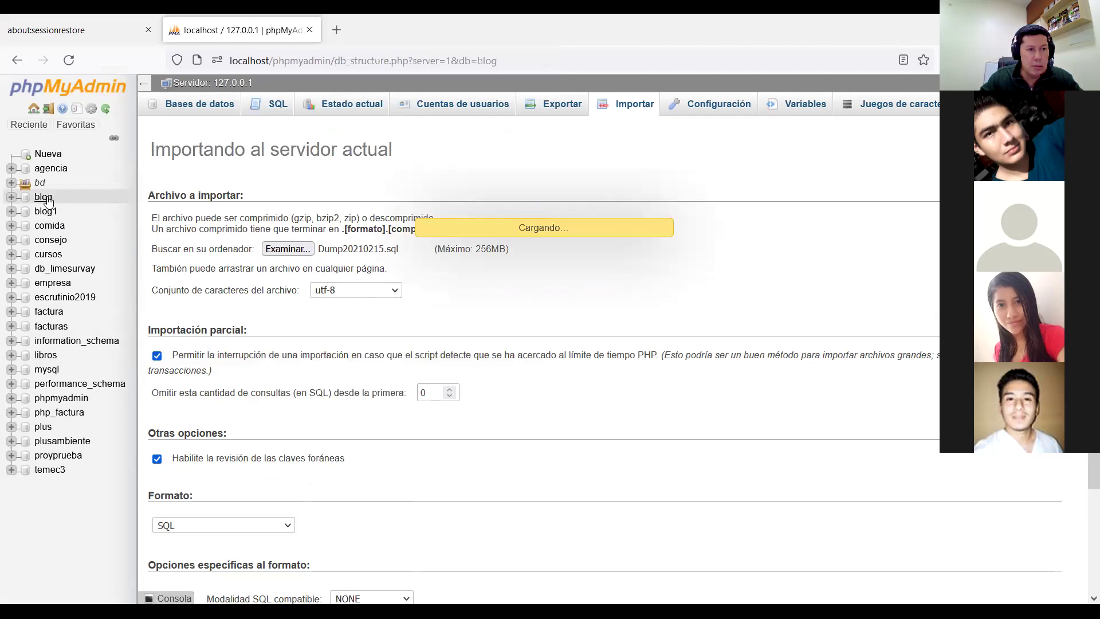